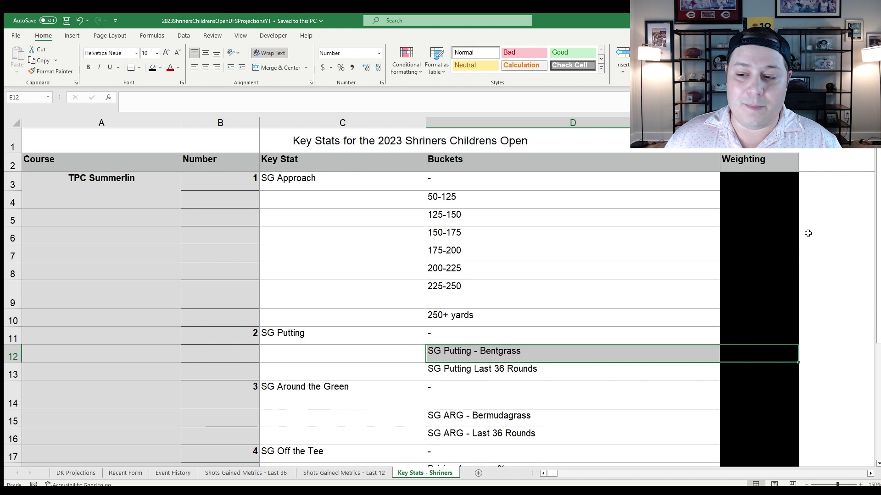
left_click(752, 202)
left_click_drag(752, 202, 711, 230)
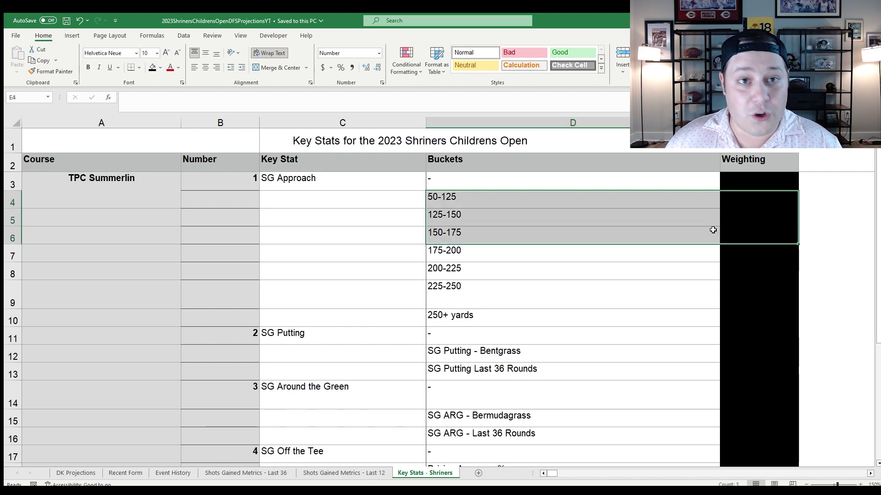
left_click_drag(782, 205, 783, 241)
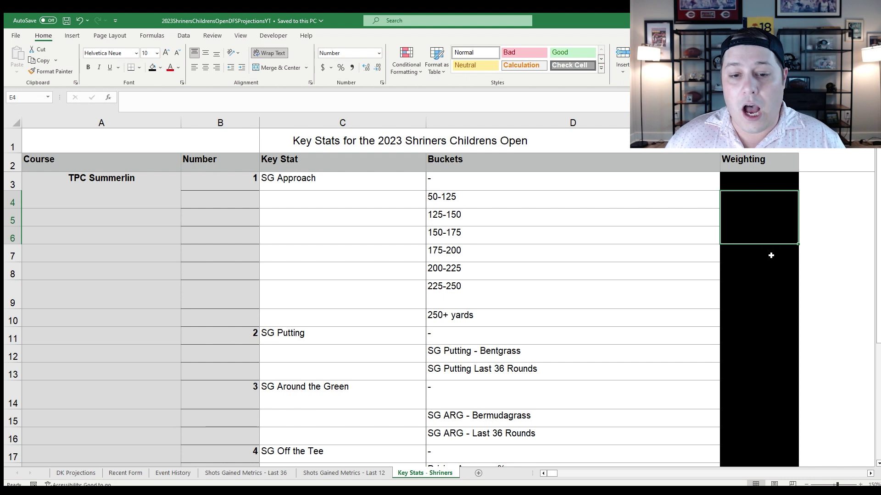
left_click(763, 246)
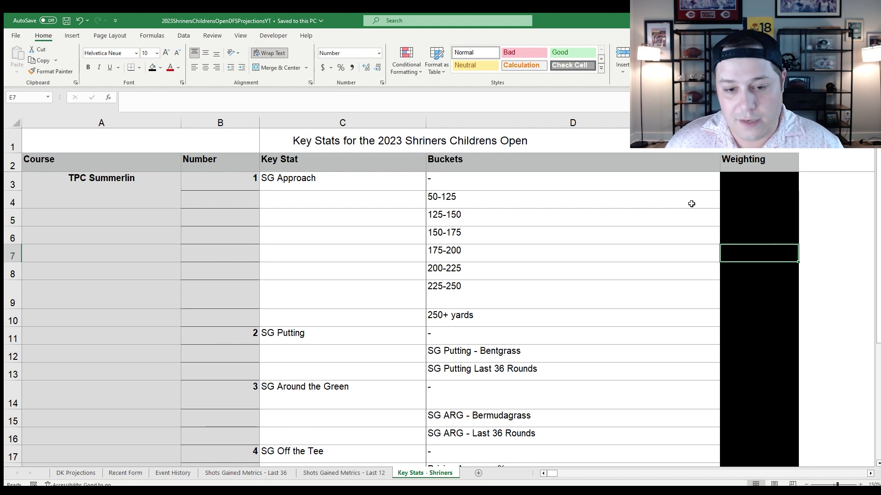
left_click_drag(690, 203, 724, 226)
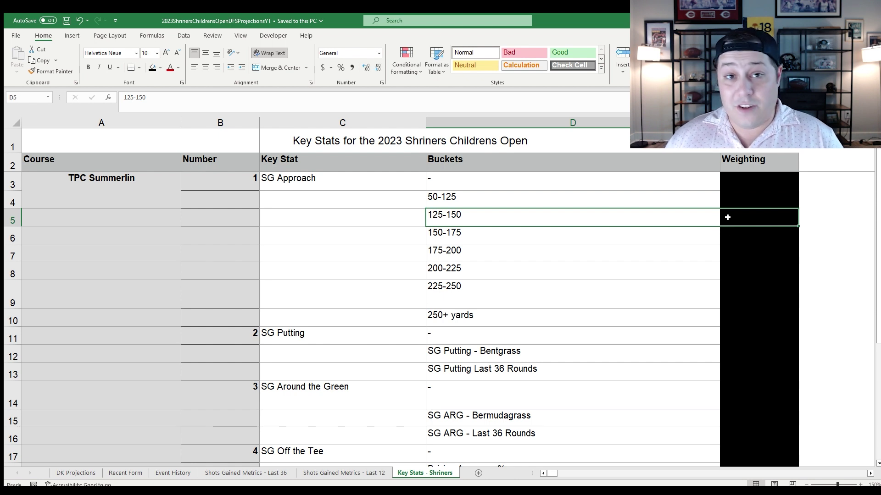
left_click(737, 228)
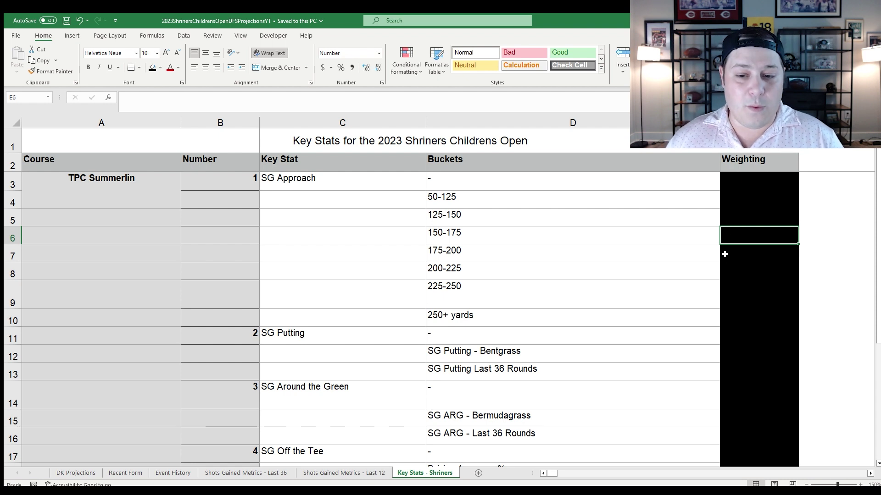
left_click_drag(749, 201, 700, 228)
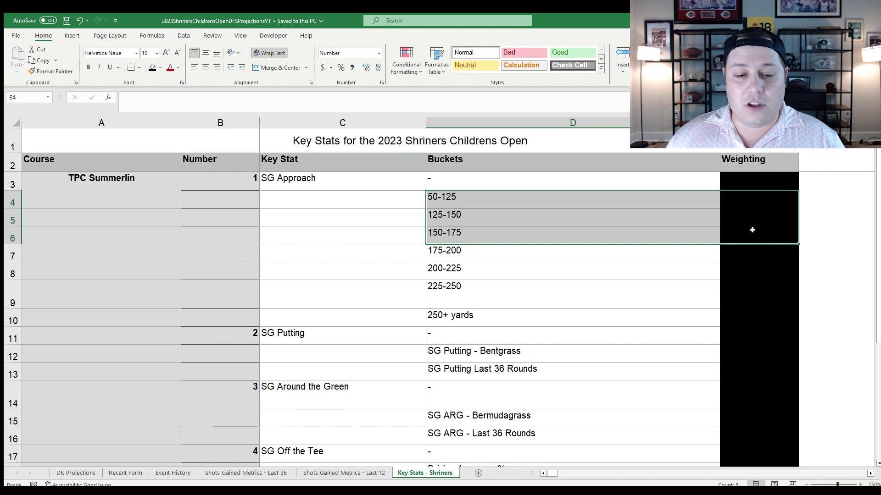
- On Key Stats, point out SG Putting - Bentgrass, SG ARG - Bermudagrass, Course History (SG) and Birdie or Better %
scroll(750, 262, "down", 2)
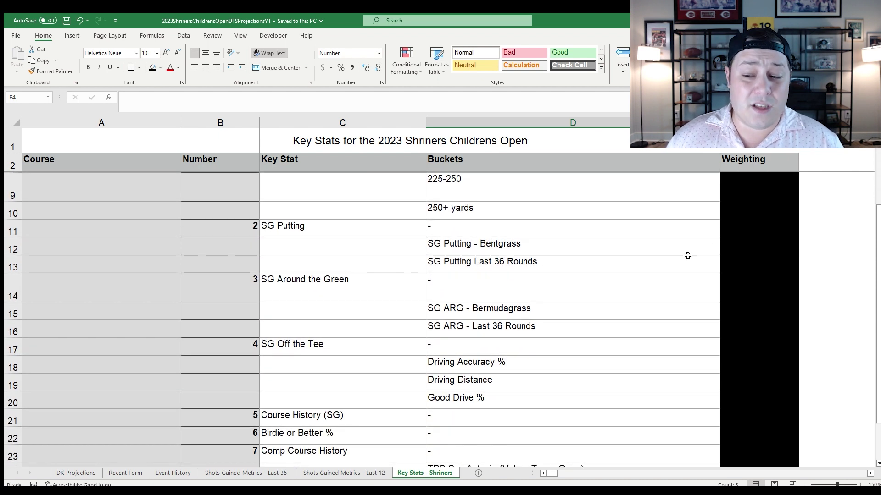
left_click_drag(688, 259, 712, 250)
left_click(713, 251)
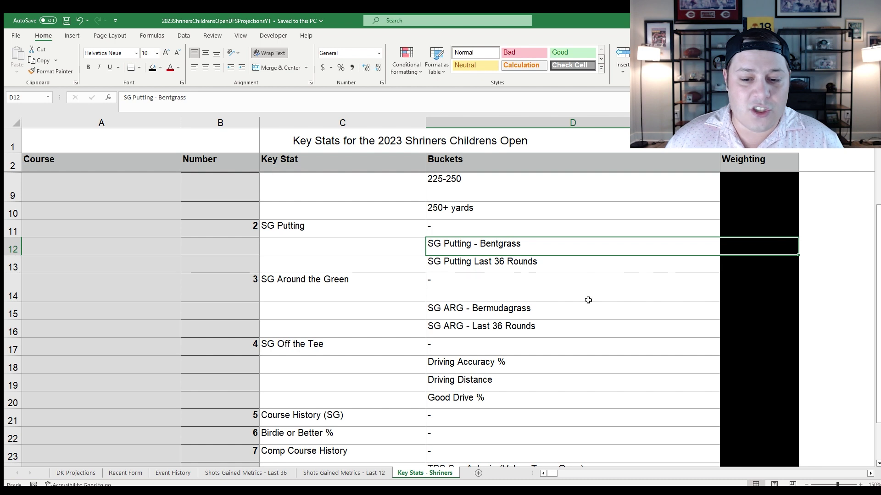
scroll(588, 285, "down", 1)
left_click(592, 252)
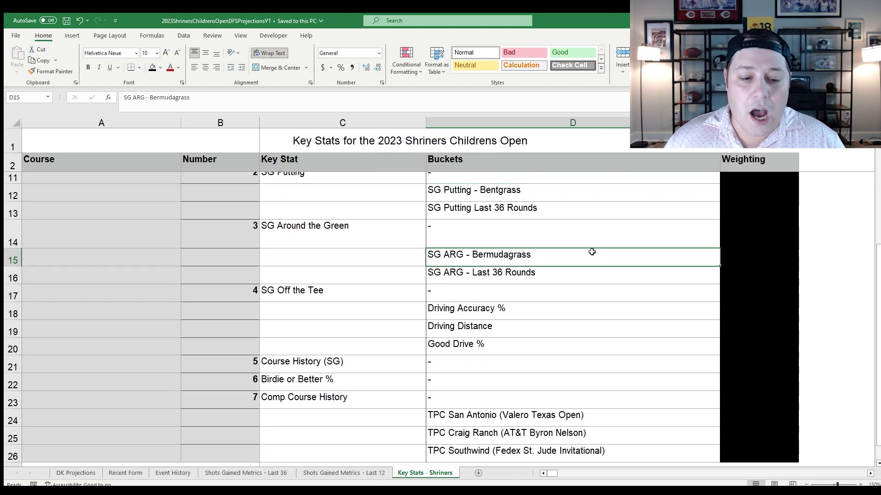
scroll(590, 253, "down", 2)
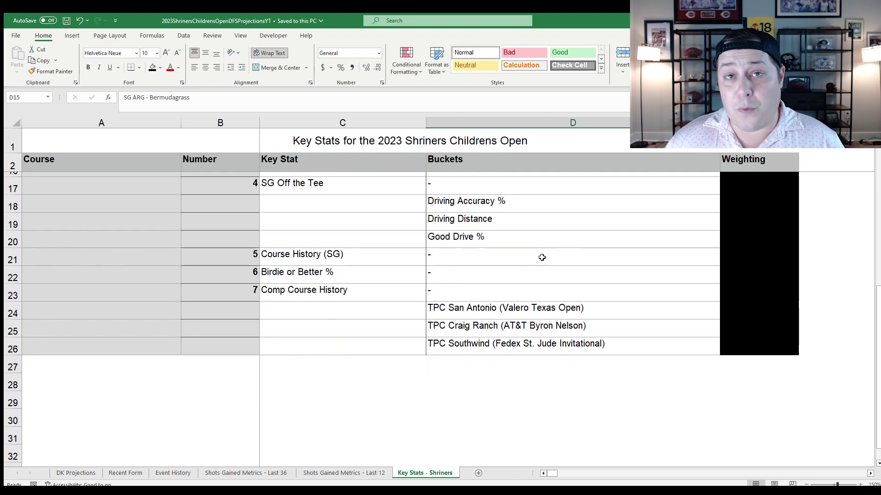
left_click(543, 264)
left_click(539, 274)
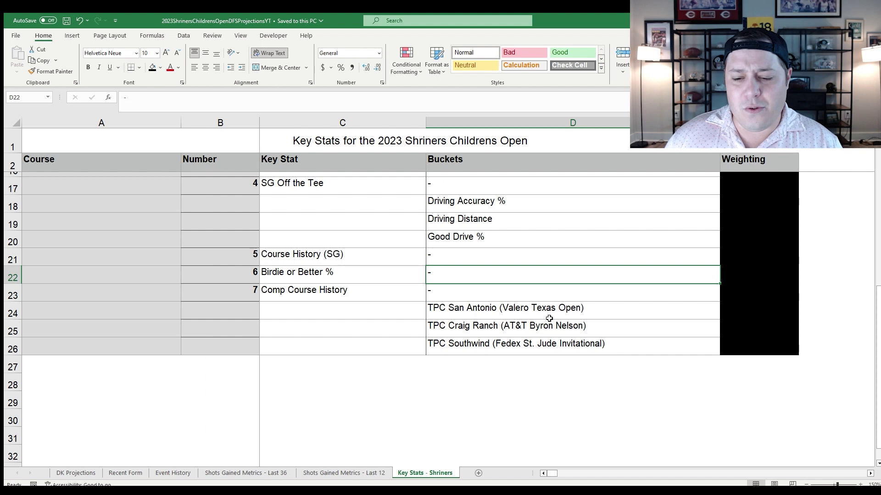
- Mark the three comparable courses, including TPC Southwind, and the SG Putting - Bentgrass row, then go to DK Projections
left_click_drag(563, 315, 566, 343)
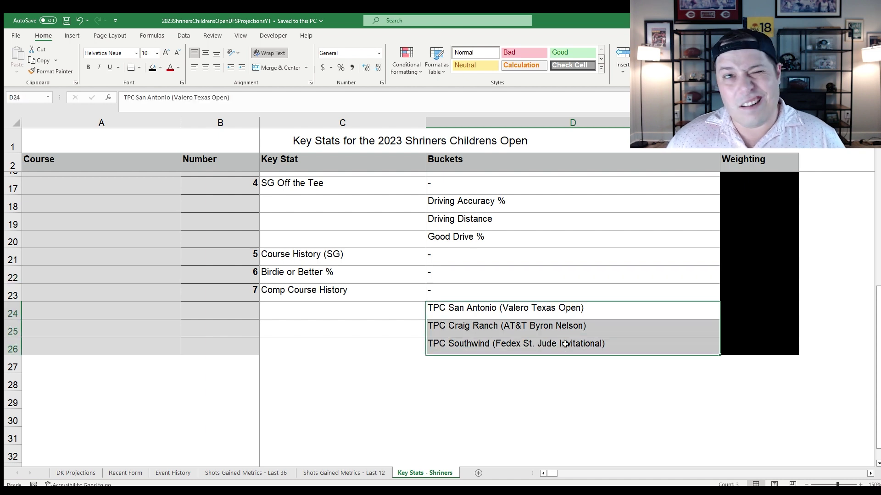
left_click(570, 345)
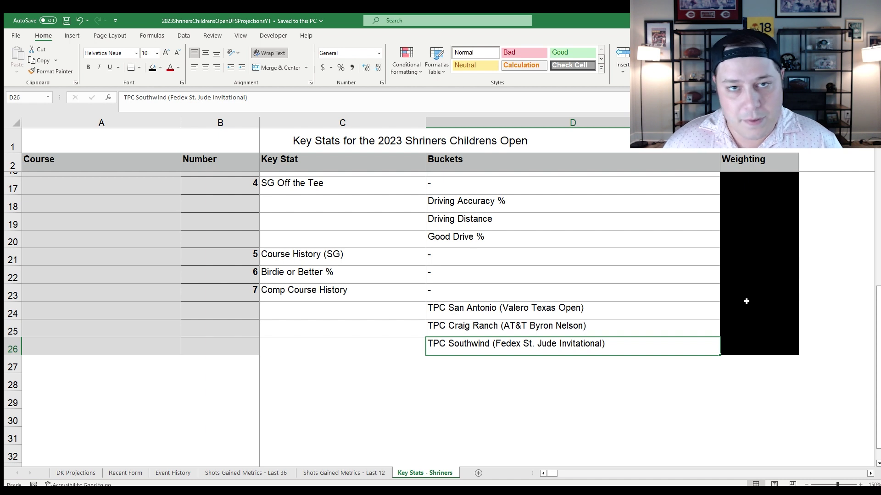
scroll(605, 308, "up", 5)
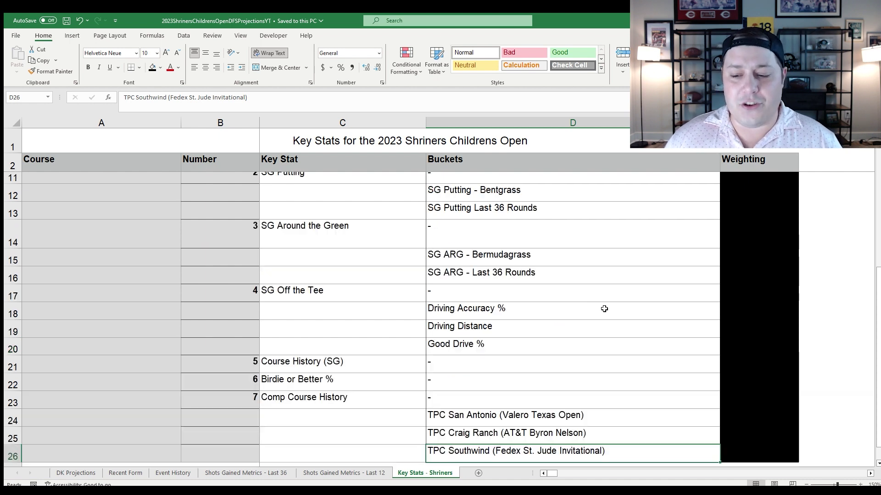
left_click_drag(739, 356, 673, 358)
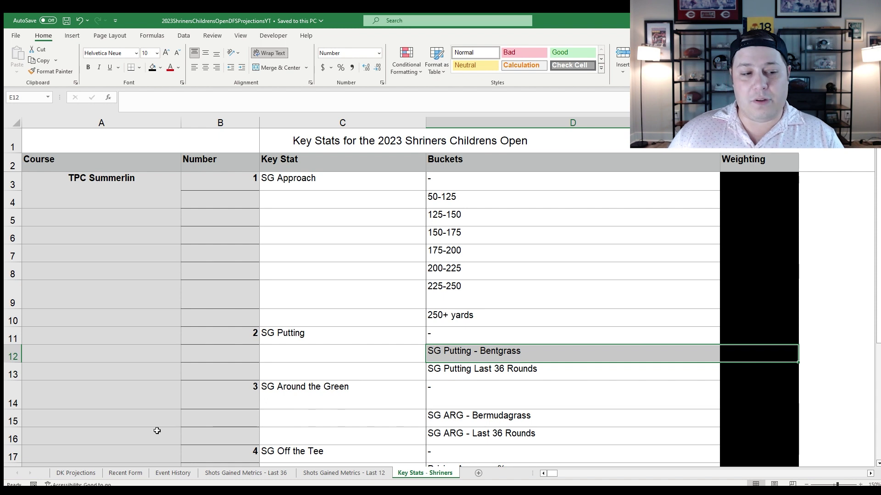
left_click(78, 473)
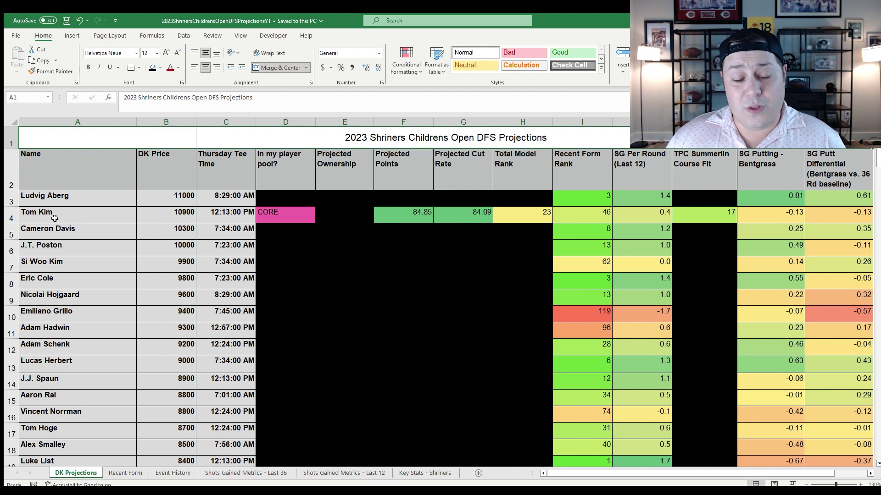
left_click(18, 217)
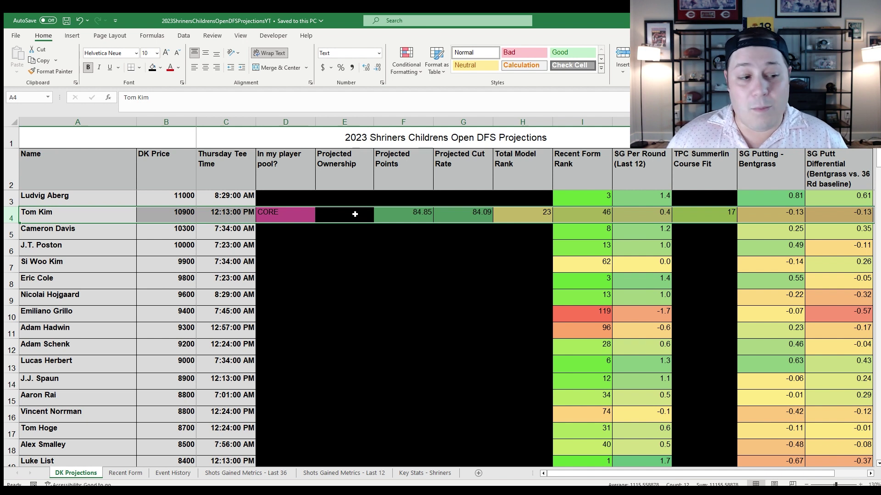
left_click(360, 215)
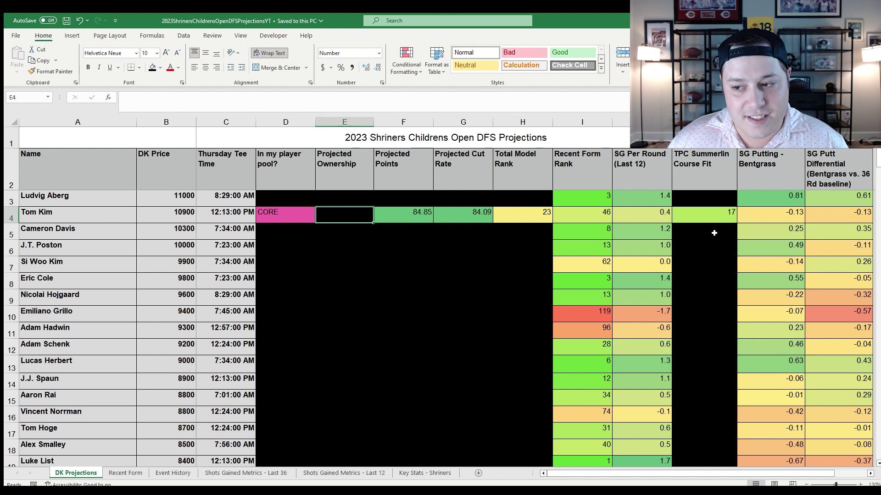
left_click(770, 212)
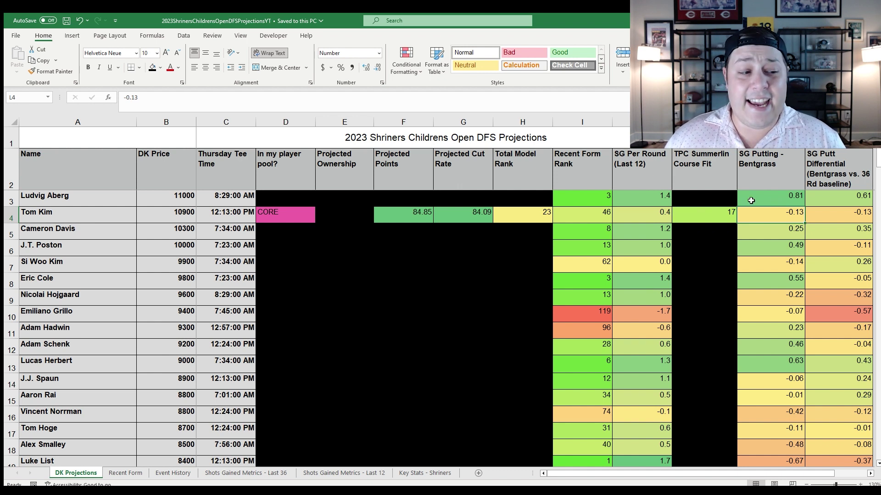
left_click(11, 219)
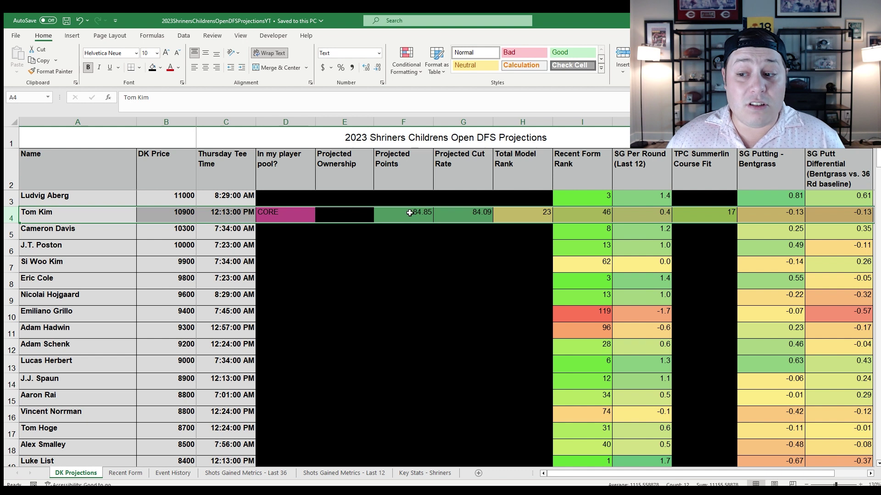
left_click(782, 217)
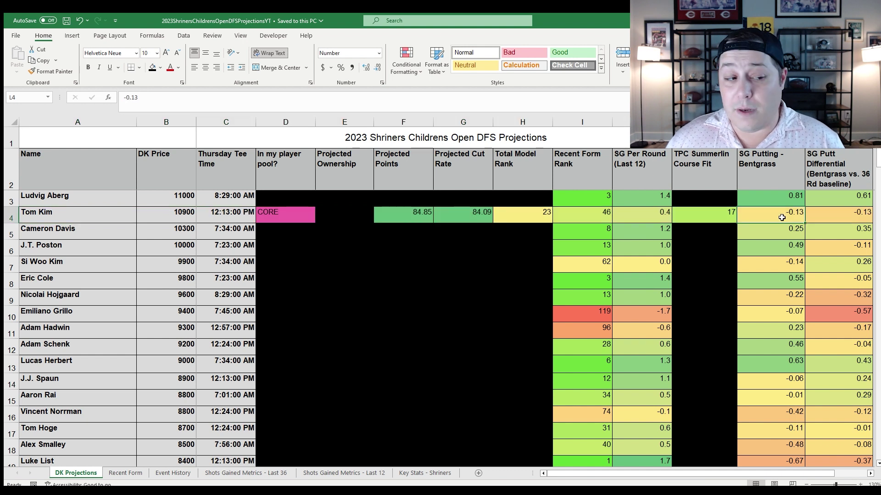
left_click(18, 219)
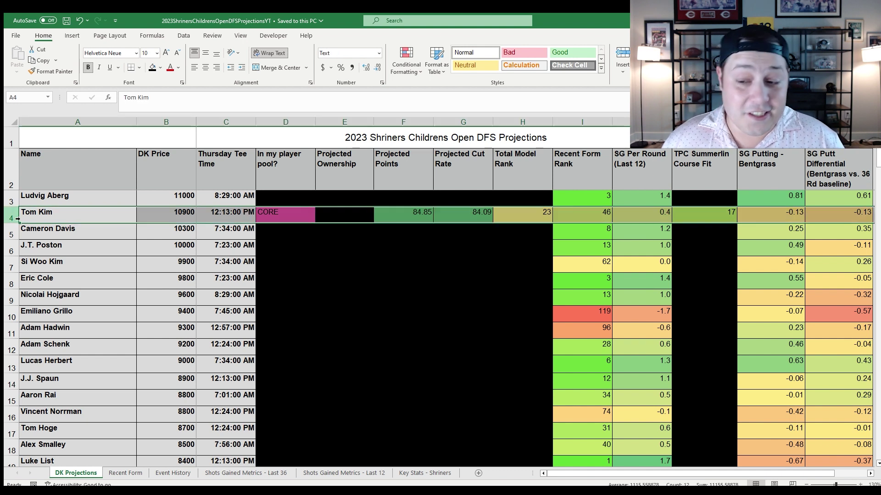
left_click(758, 213)
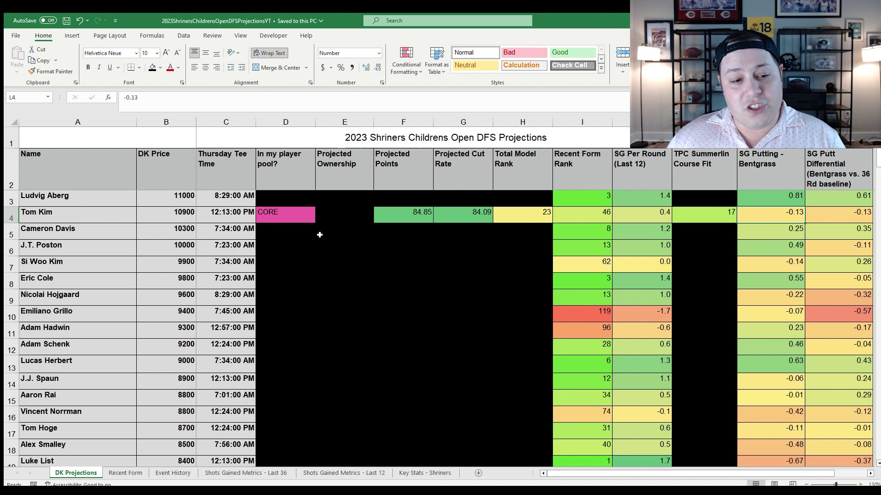
left_click(4, 210)
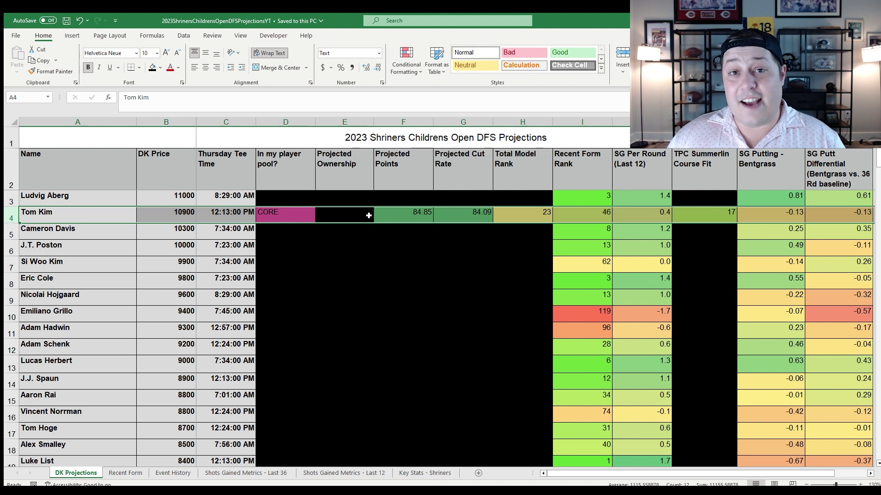
left_click(367, 215)
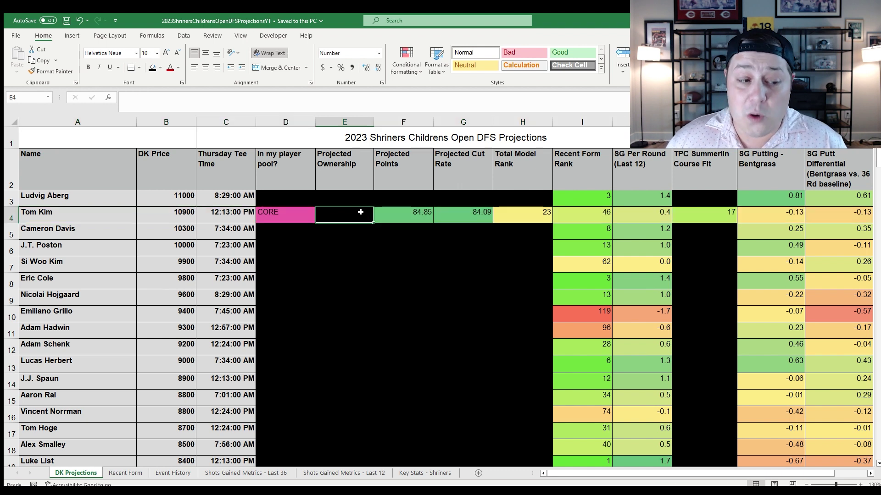
left_click(14, 221)
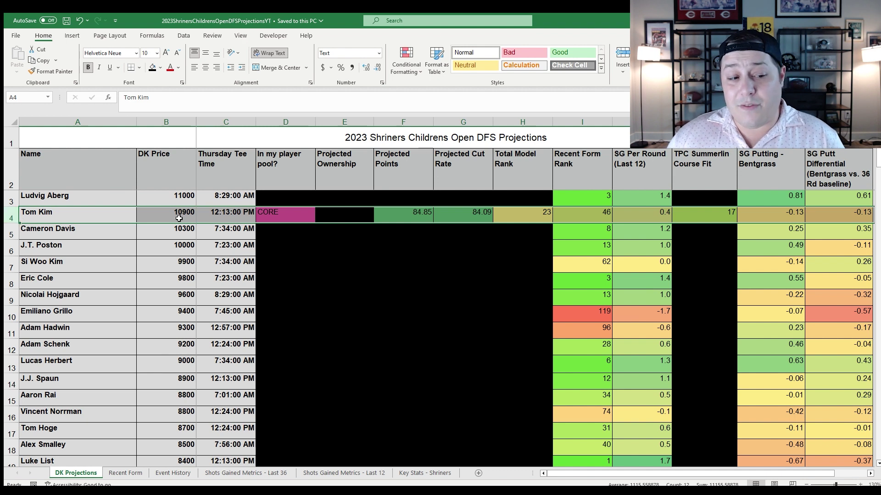
left_click(321, 214)
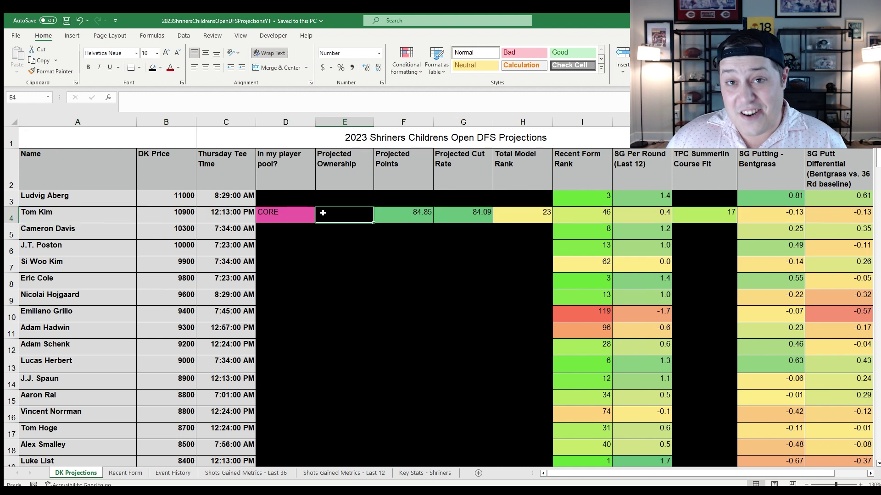
left_click(8, 214)
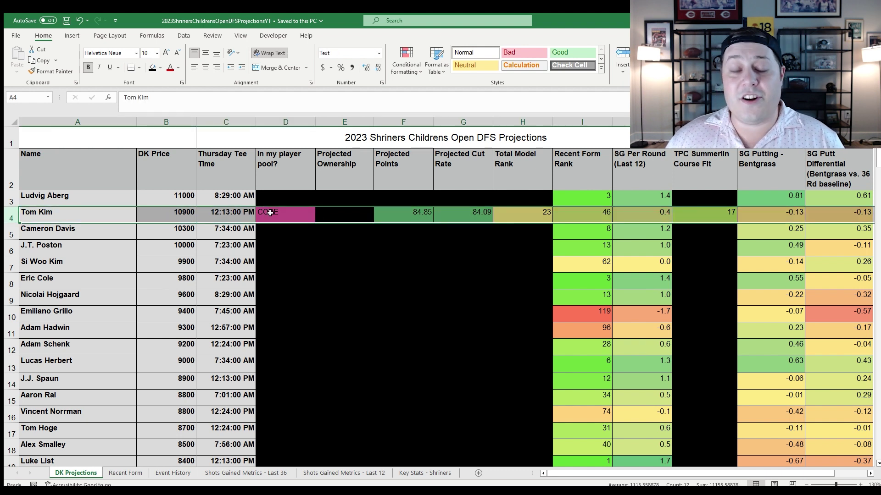
left_click(339, 220)
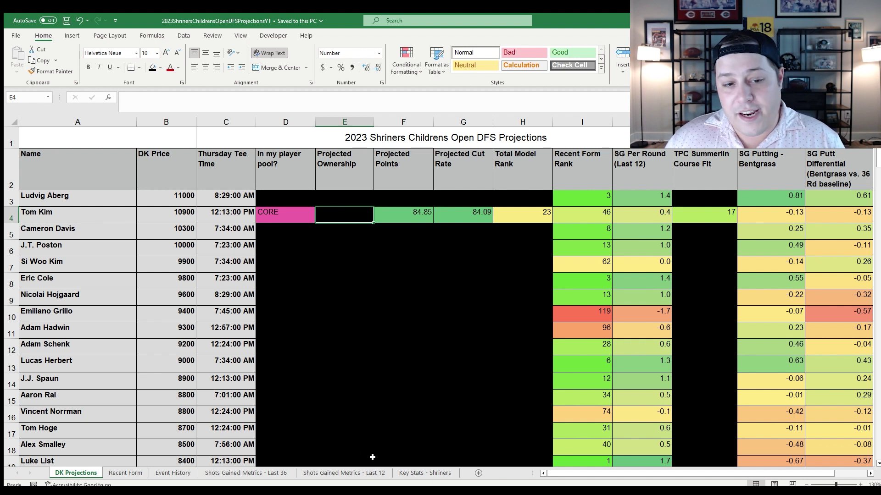
left_click(406, 471)
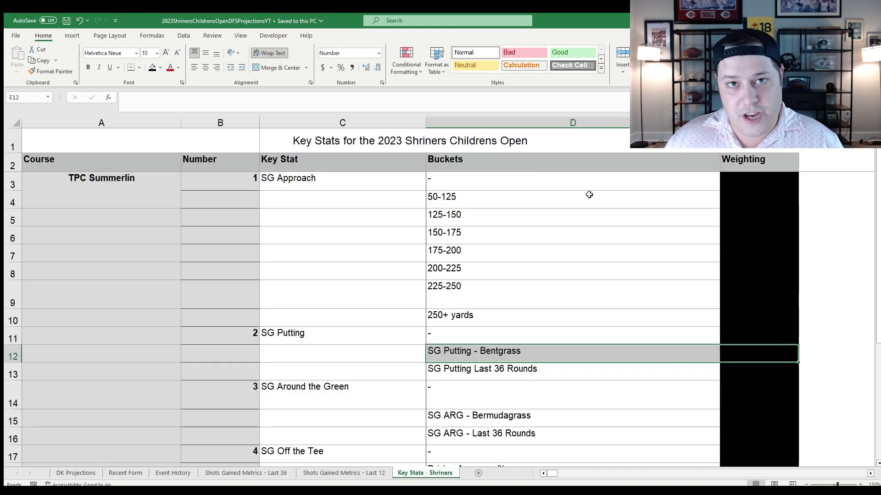
left_click_drag(588, 195, 725, 222)
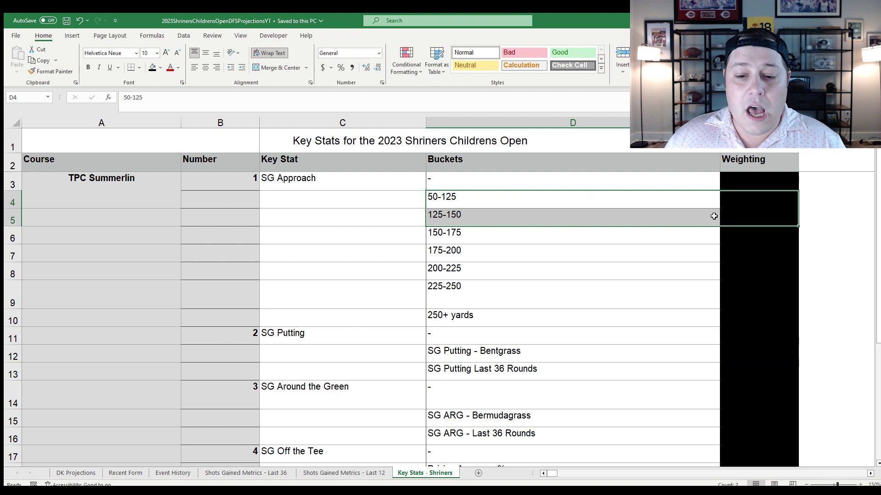
scroll(679, 242, "down", 1)
left_click_drag(635, 299, 741, 303)
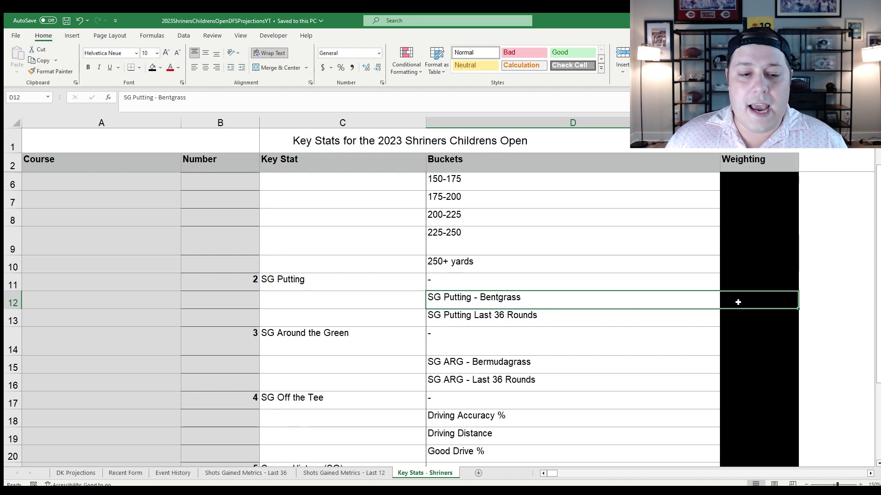
scroll(716, 302, "down", 2)
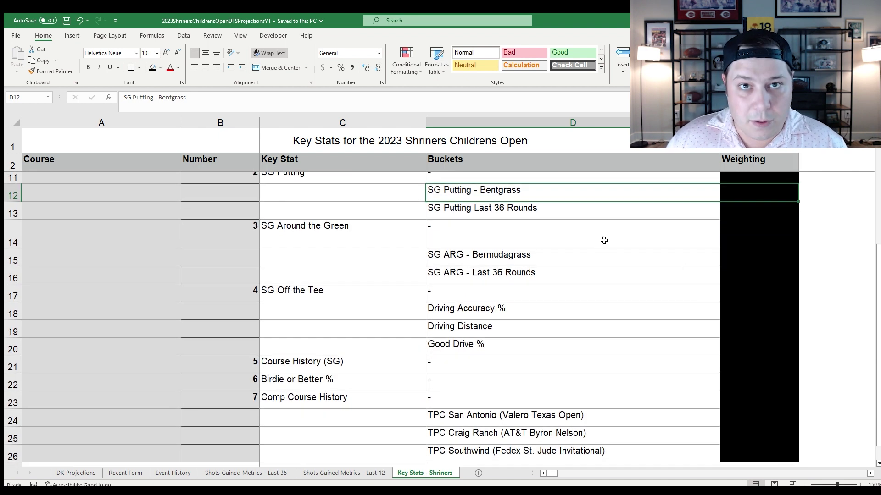
left_click_drag(595, 254, 734, 256)
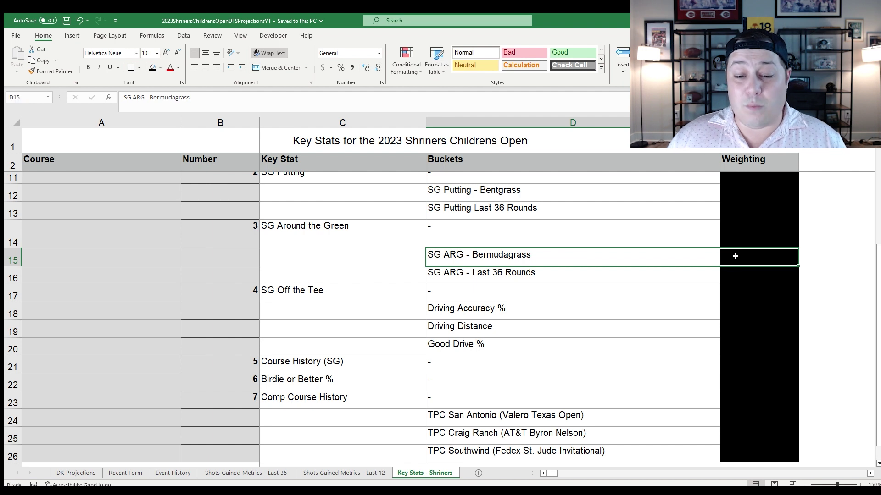
left_click(642, 327)
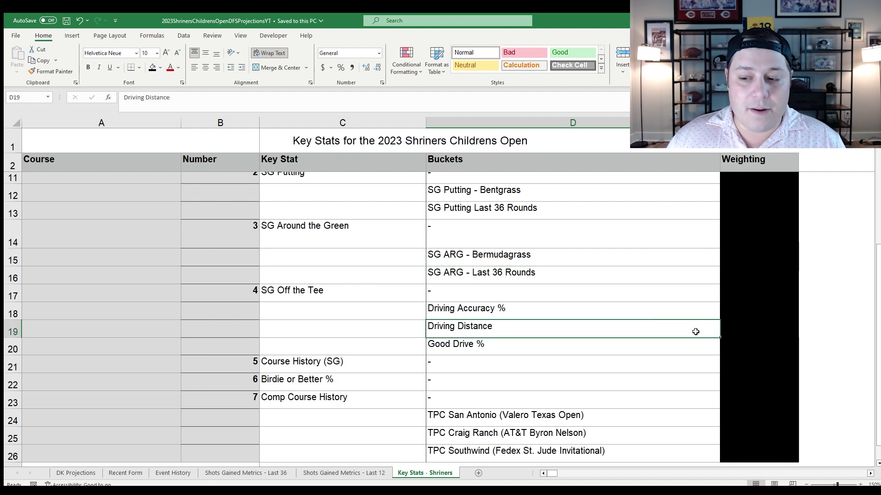
left_click(735, 310)
left_click_drag(736, 309, 740, 344)
left_click(743, 312)
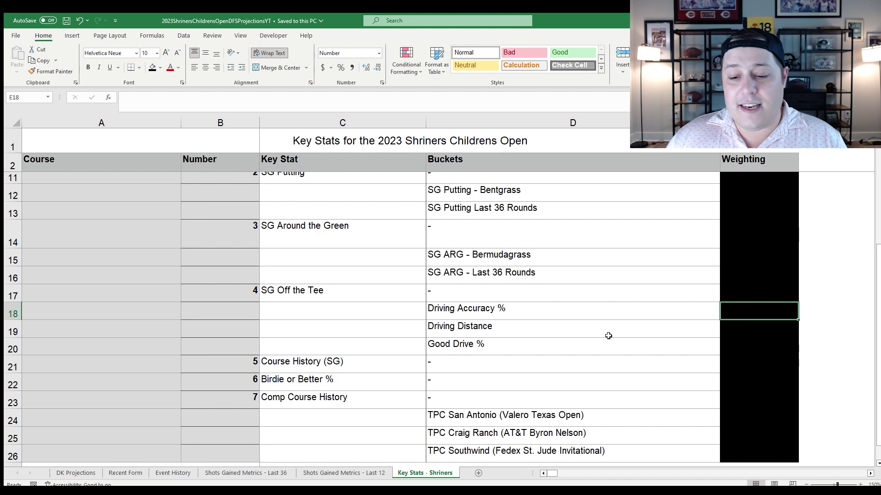
scroll(610, 336, "down", 1)
left_click_drag(744, 351, 754, 395)
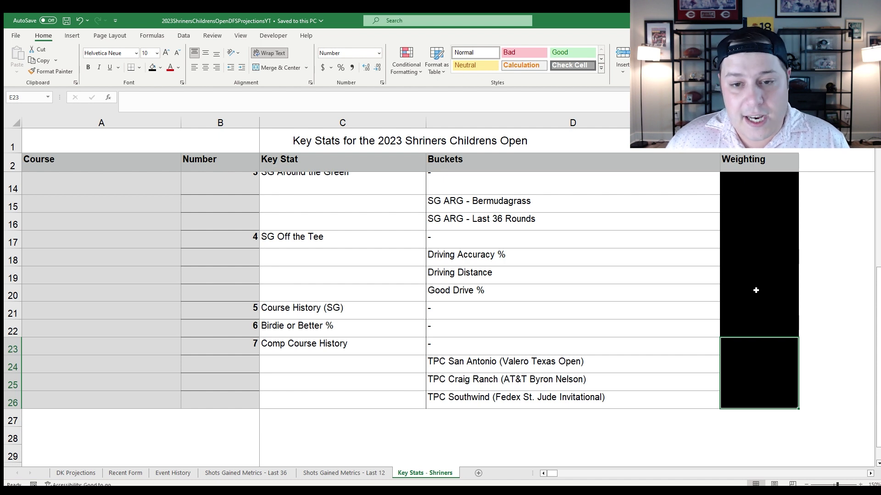
scroll(706, 346, "up", 3)
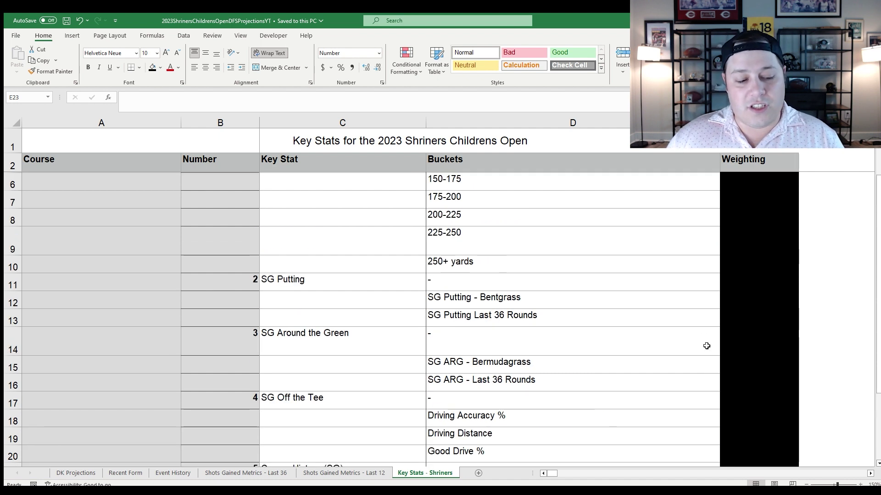
scroll(706, 346, "up", 1)
- Back on DK Projections, select Tom Kim's row 4, marked CORE with 84.85 projected points
left_click(69, 472)
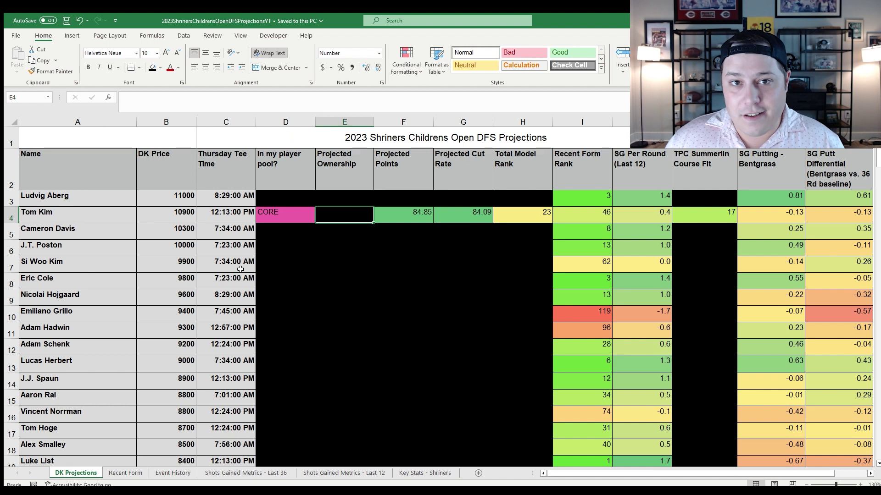
left_click(17, 220)
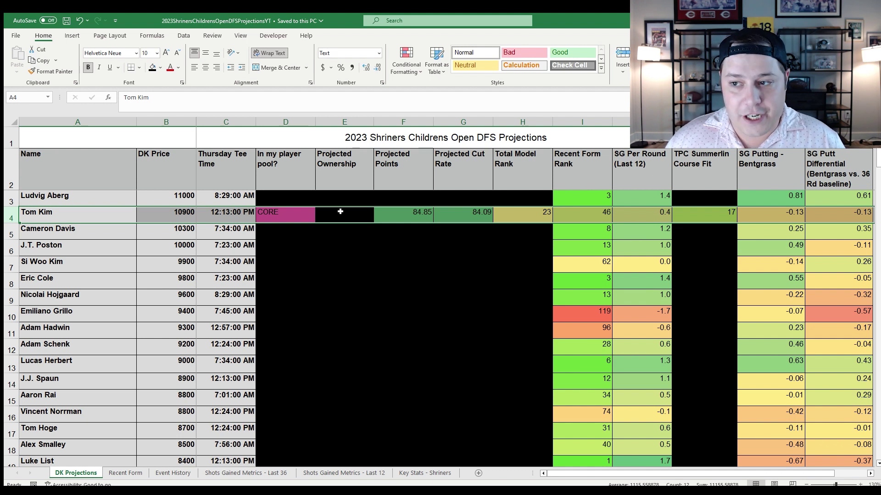
- Select Beau Hossler's row, checking his projected ownership and 8100 DK price along the way
scroll(340, 229, "down", 5)
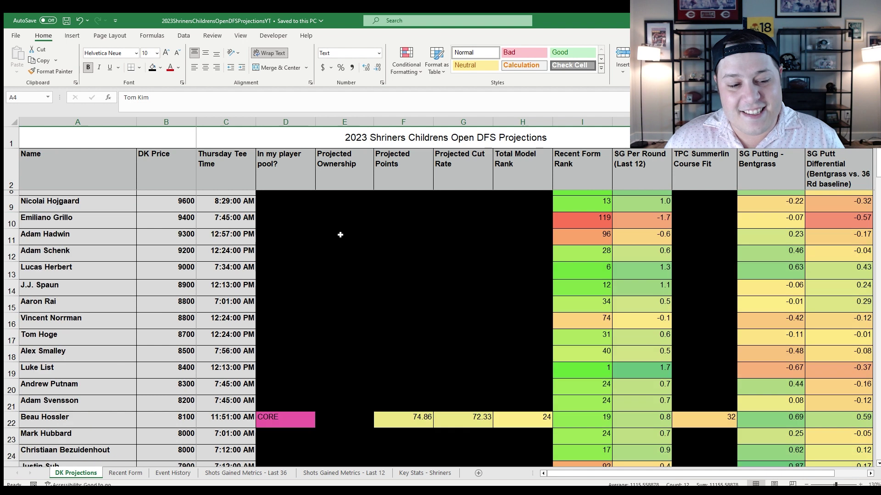
left_click(13, 276)
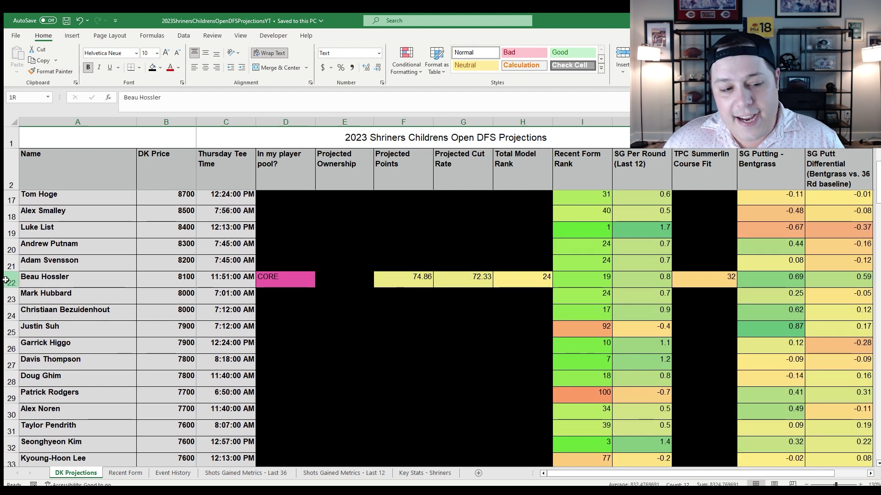
scroll(287, 256, "up", 5)
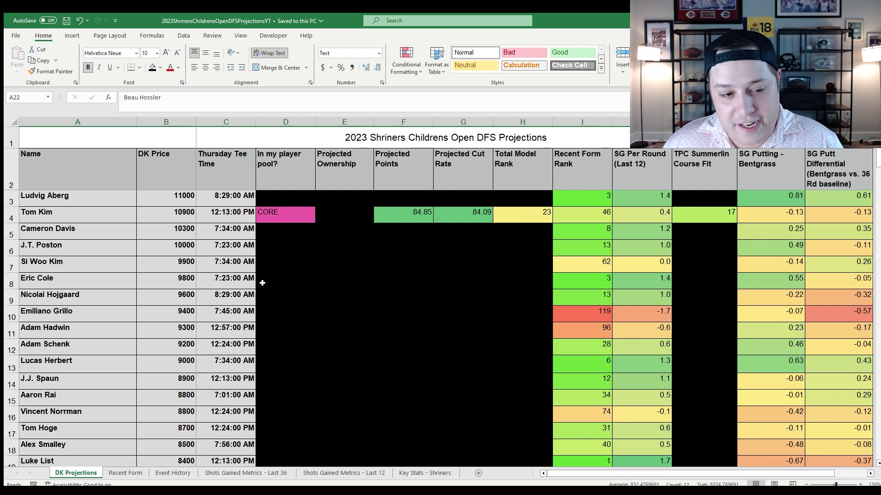
scroll(272, 298, "down", 7)
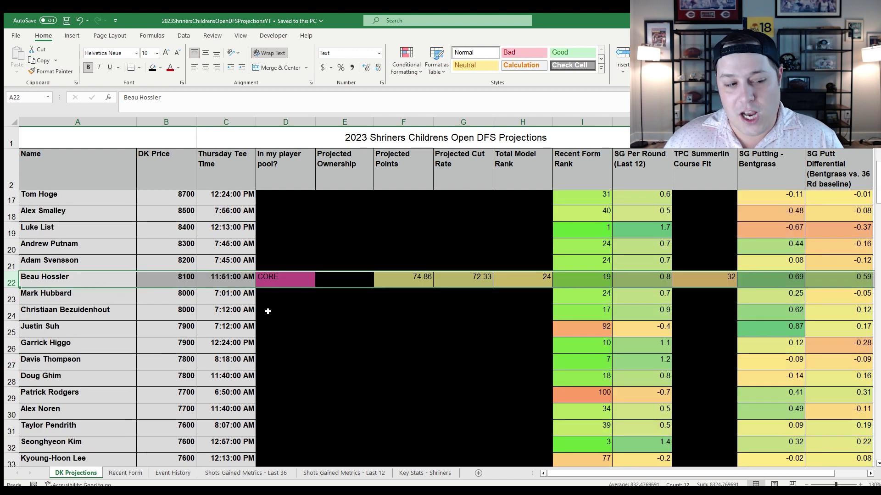
scroll(268, 312, "up", 1)
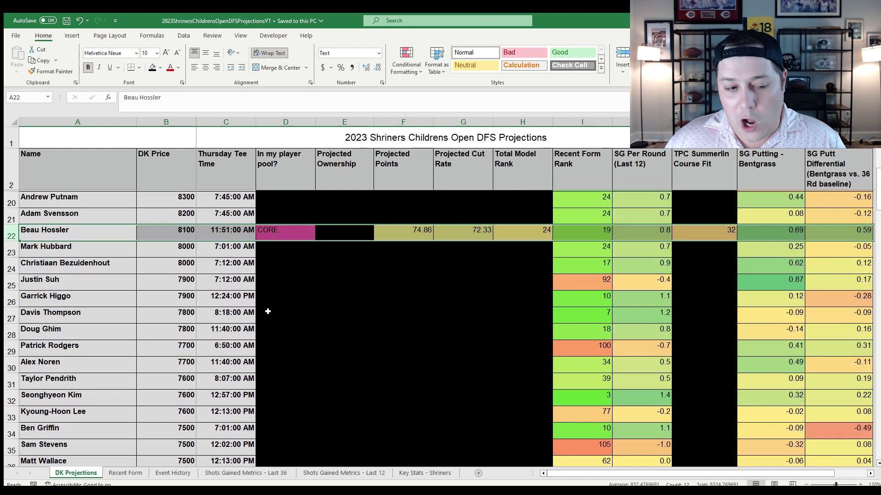
left_click(331, 232)
left_click(12, 233)
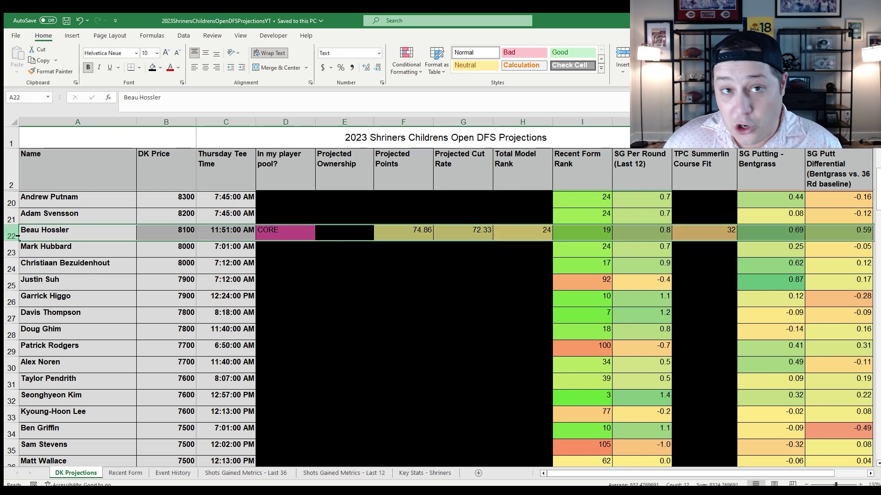
left_click(166, 234)
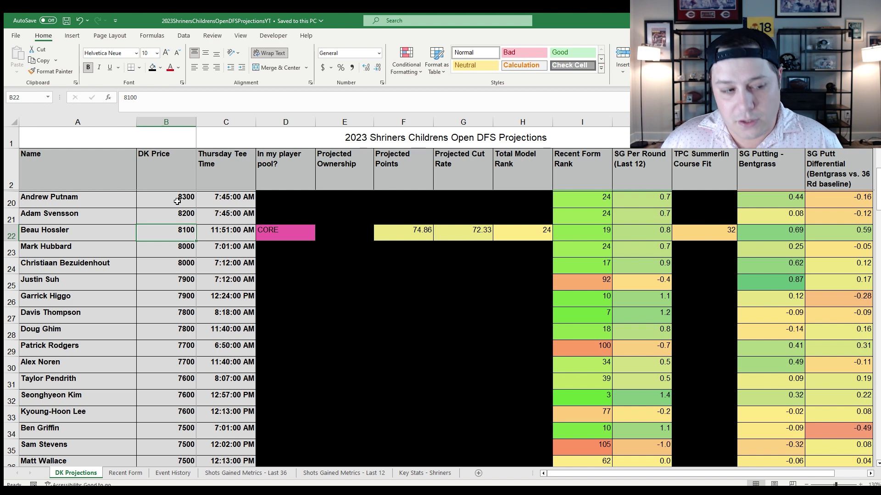
left_click(11, 232)
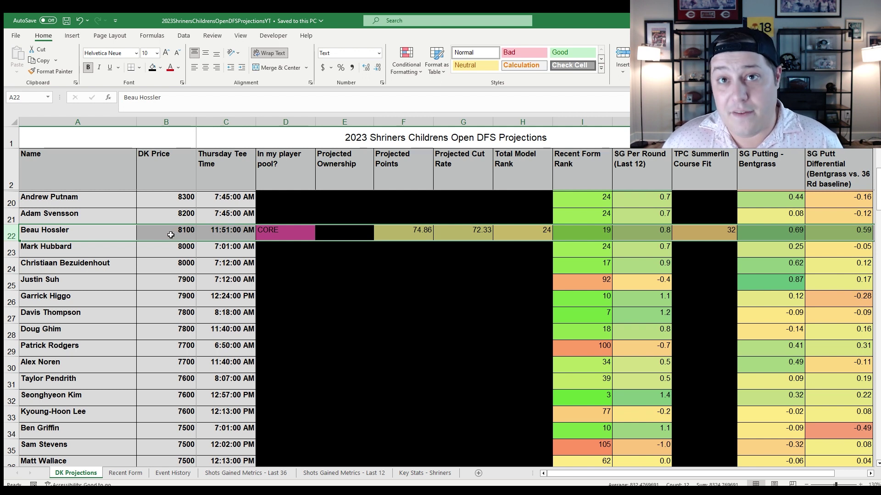
- On Event History, select Beau Hossler's row and mark his T34, T29 and T23 finishes
left_click(148, 470)
scroll(172, 404, "up", 8)
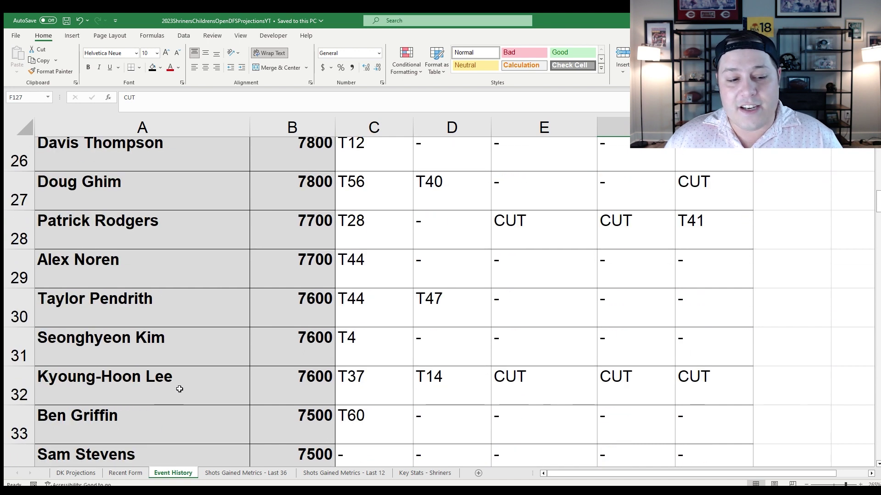
scroll(178, 389, "up", 1)
left_click(18, 266)
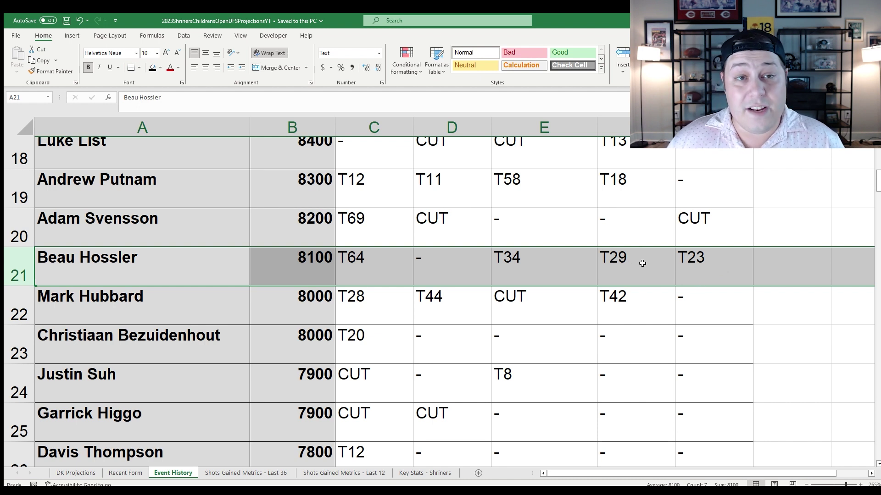
left_click(536, 268)
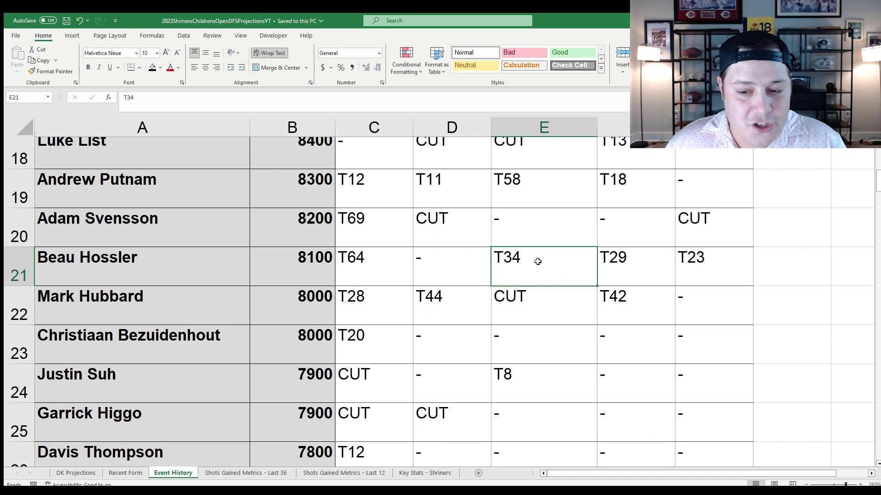
left_click_drag(684, 255, 536, 282)
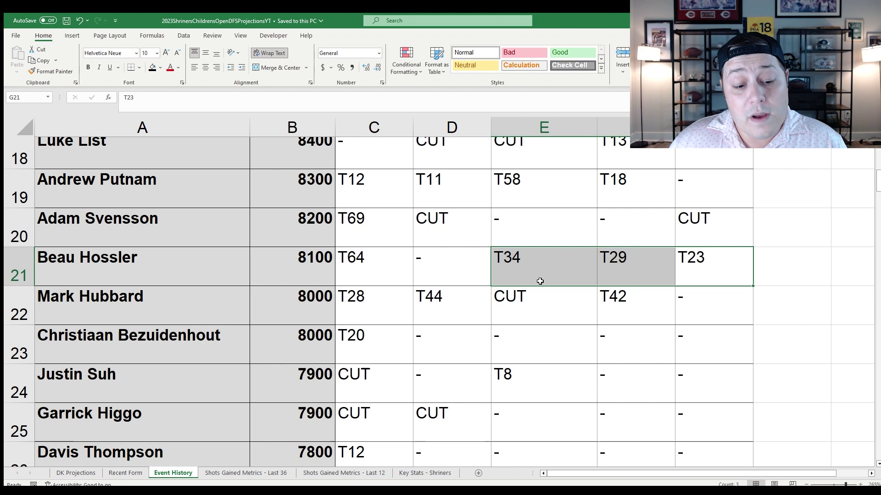
left_click(248, 473)
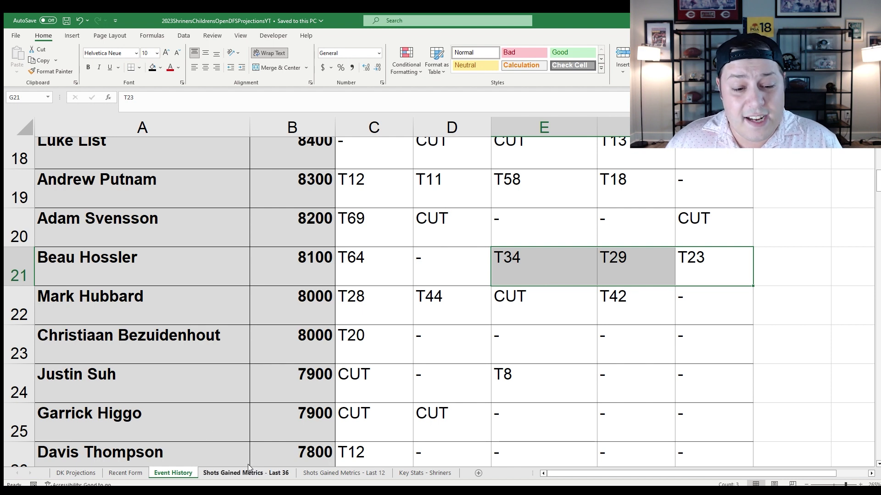
- On Shots Gained Metrics - Last 36, select Beau Hossler's row and check his -0.2 SG APP
scroll(242, 322, "up", 10)
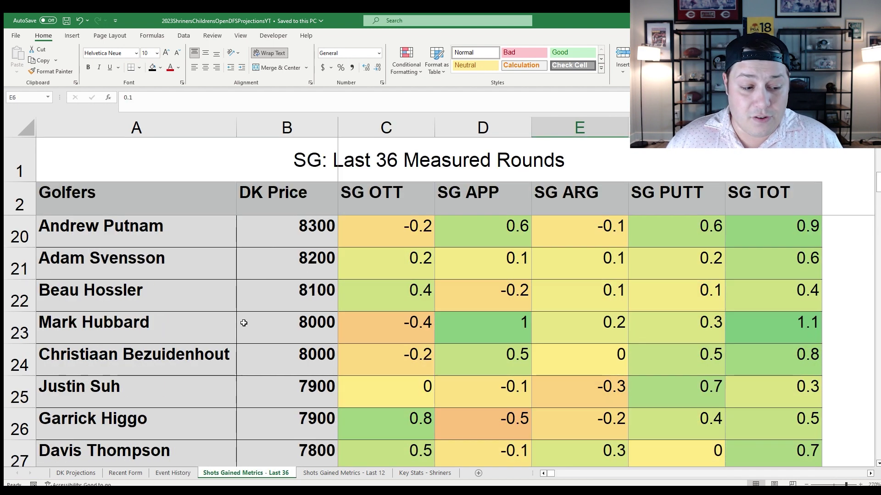
left_click(19, 394)
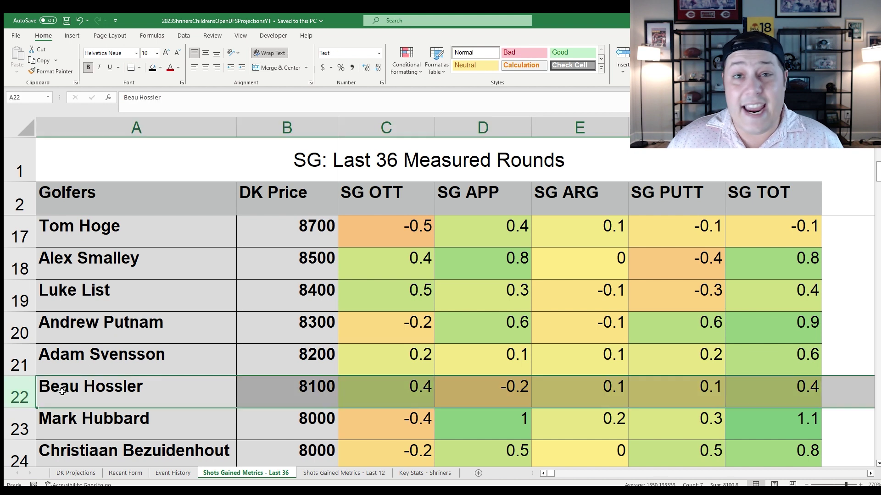
scroll(344, 320, "down", 1)
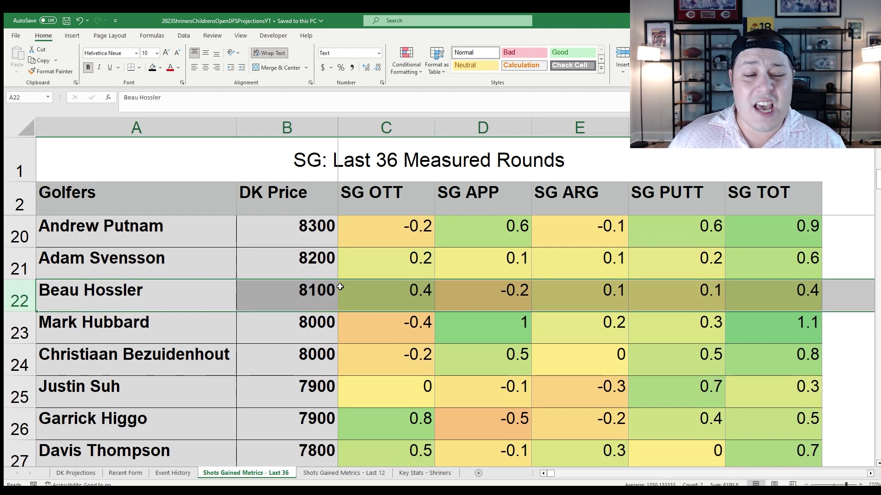
left_click(481, 292)
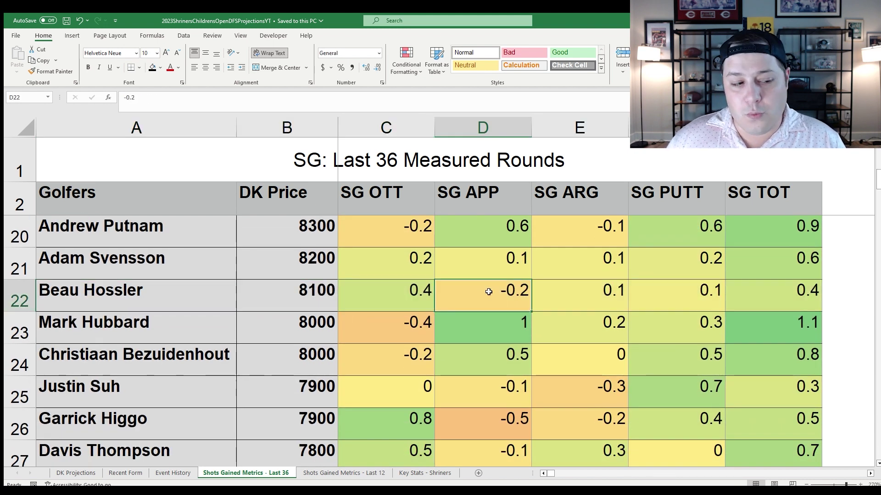
left_click(19, 296)
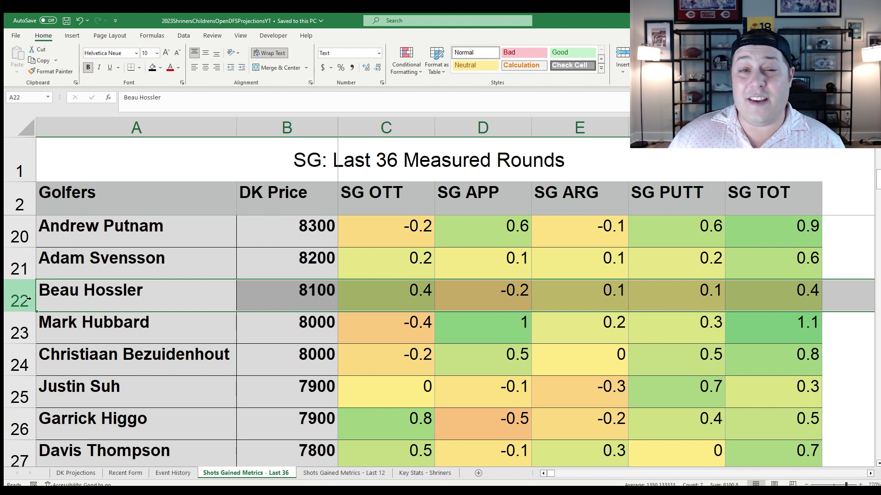
left_click(481, 297)
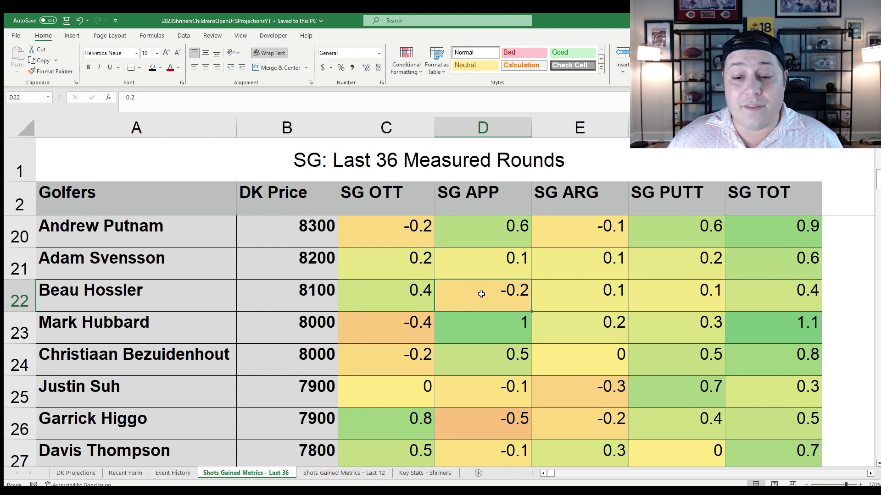
left_click(17, 296)
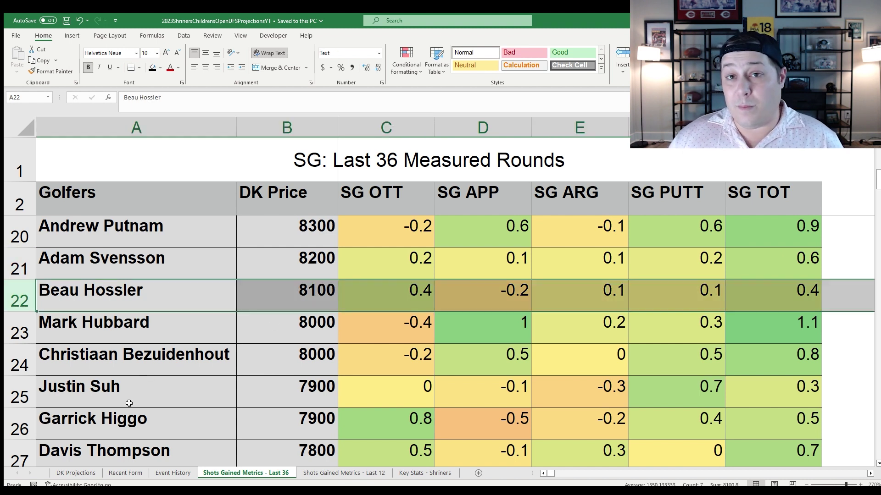
left_click(86, 475)
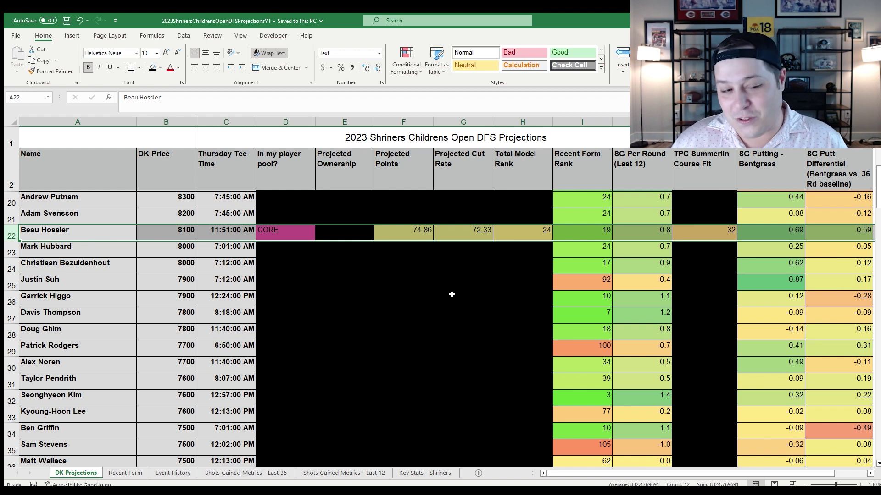
- Review Beau Hossler's CORE entry, Thursday tee time and bentgrass putting versus Justin Suh's, then clear the highlight
left_click(275, 237)
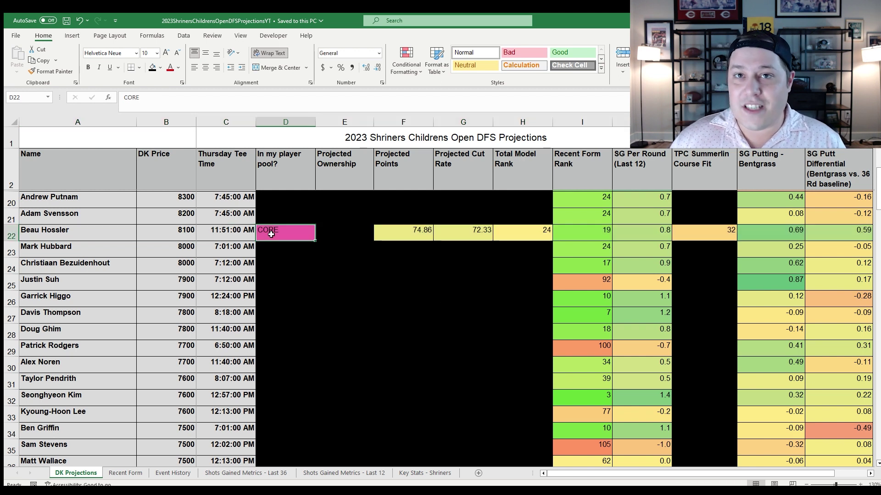
left_click(3, 228)
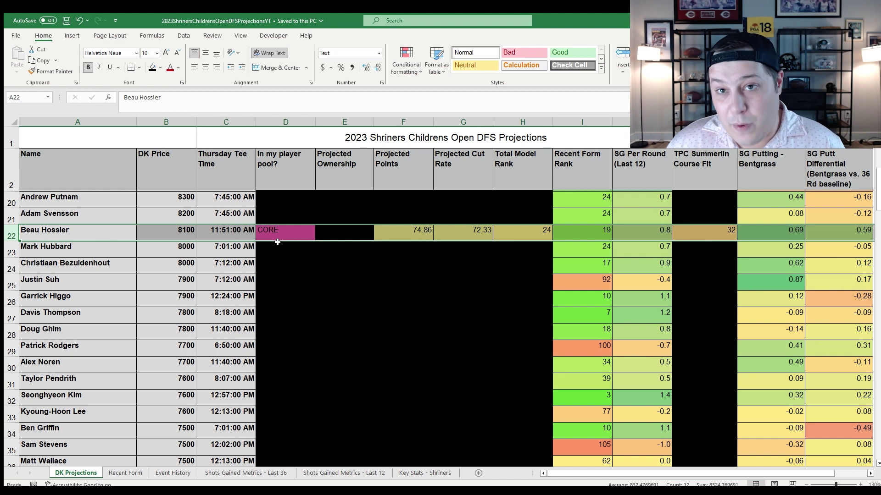
left_click(235, 232)
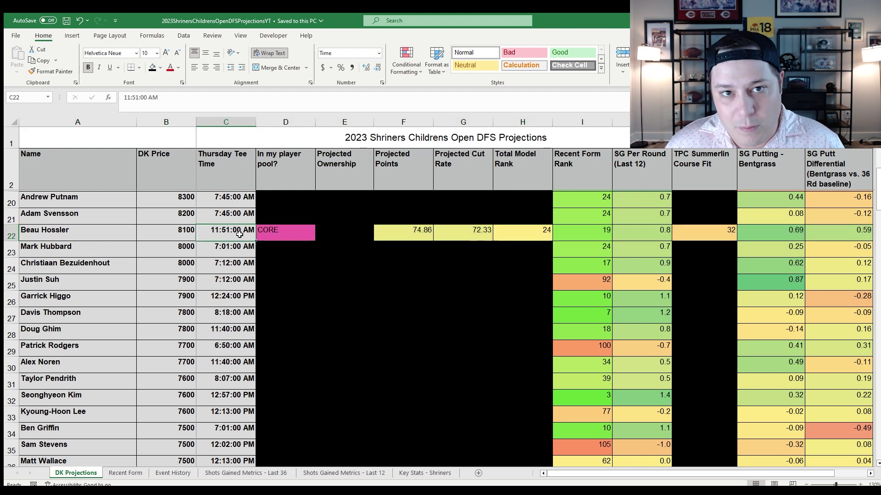
left_click(11, 229)
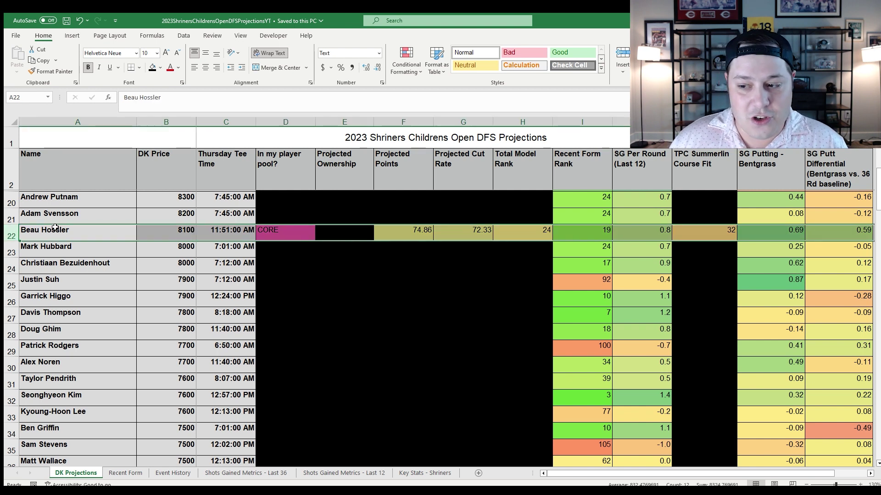
left_click(794, 233)
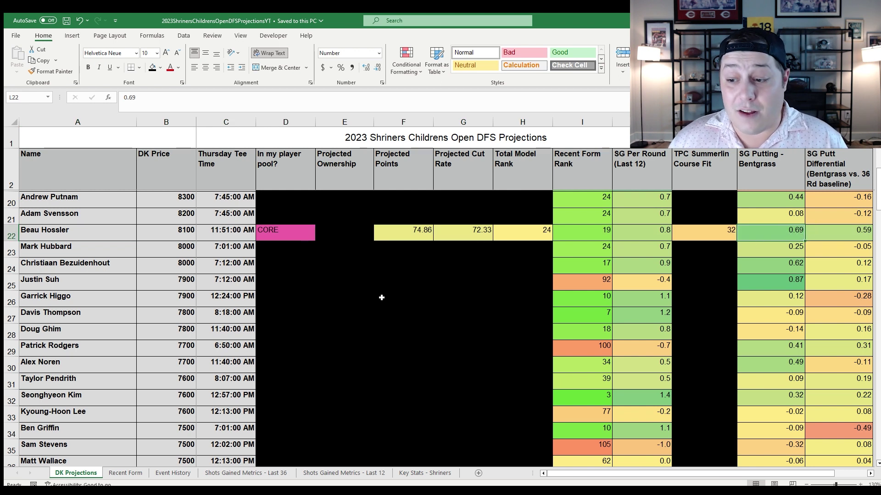
left_click(774, 282)
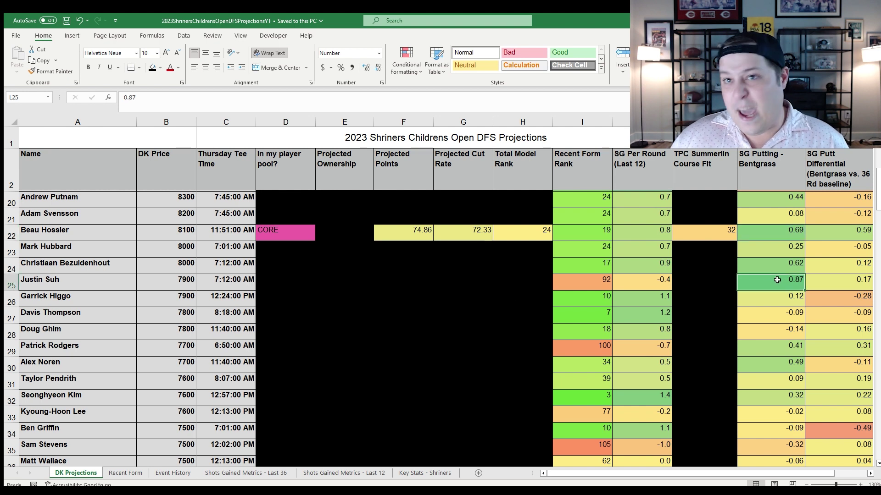
scroll(25, 271, "down", 2)
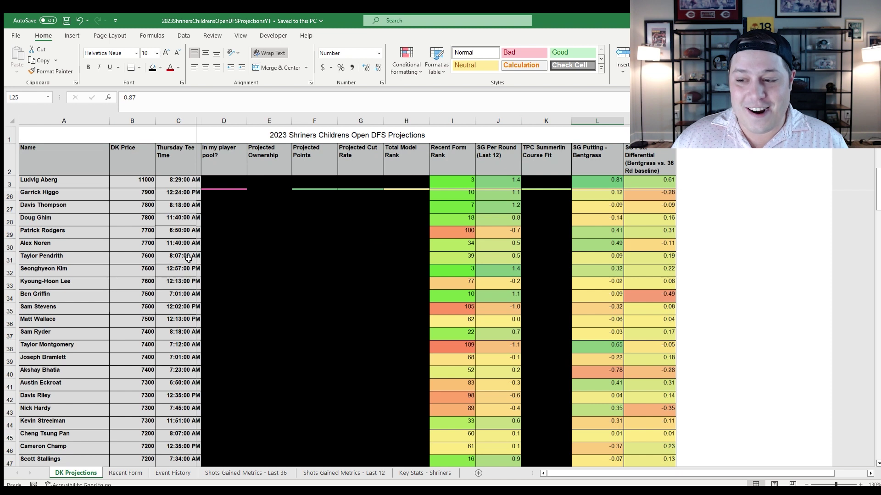
scroll(188, 259, "down", 2)
scroll(443, 252, "up", 3)
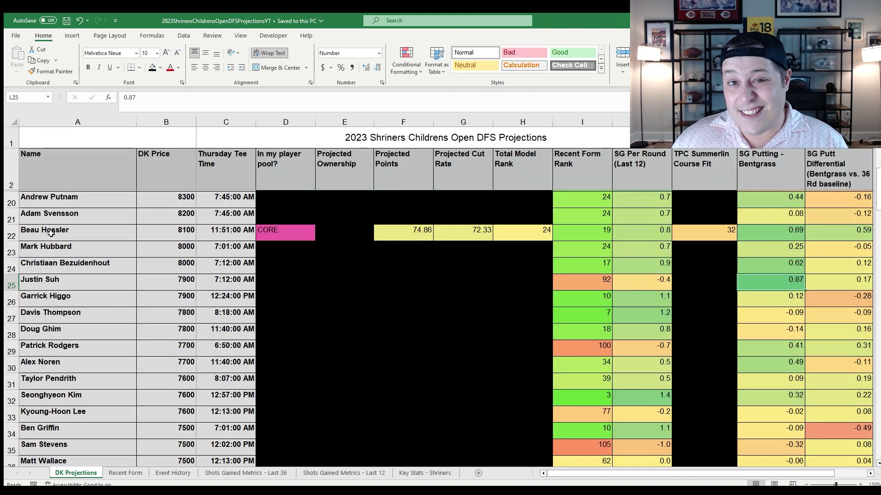
left_click(12, 236)
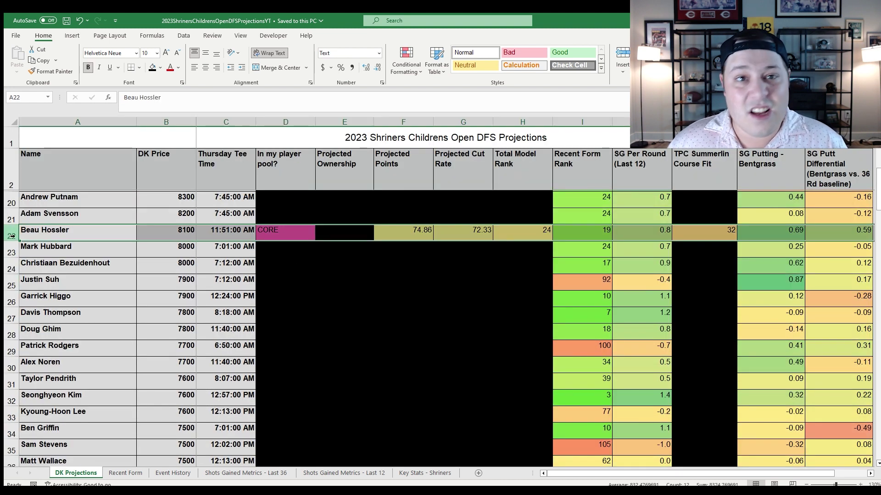
left_click(377, 258)
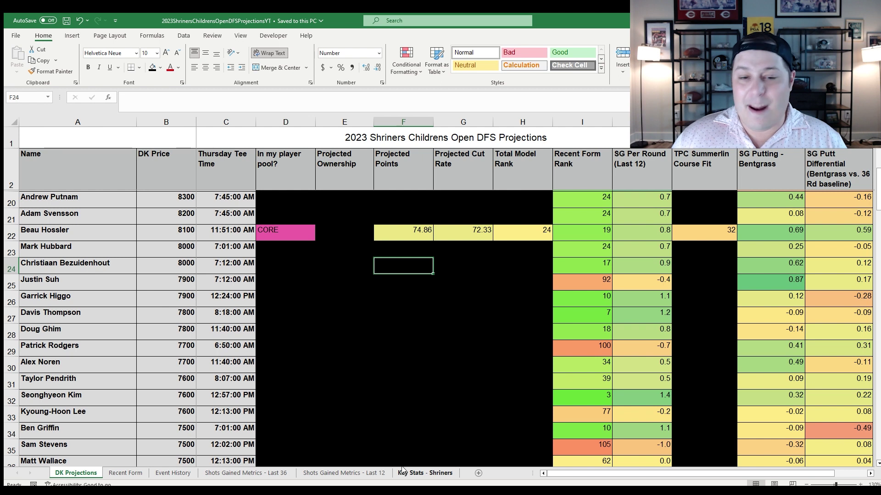
- Review the E3:E9 stat weightings on Key Stats - Shriners, starting with SG Approach, then return to DK Projections
left_click(413, 473)
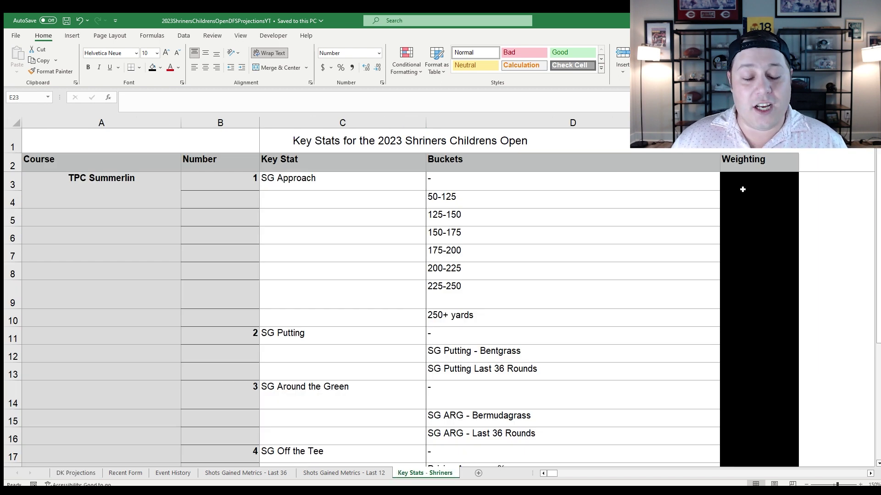
left_click_drag(742, 189, 749, 303)
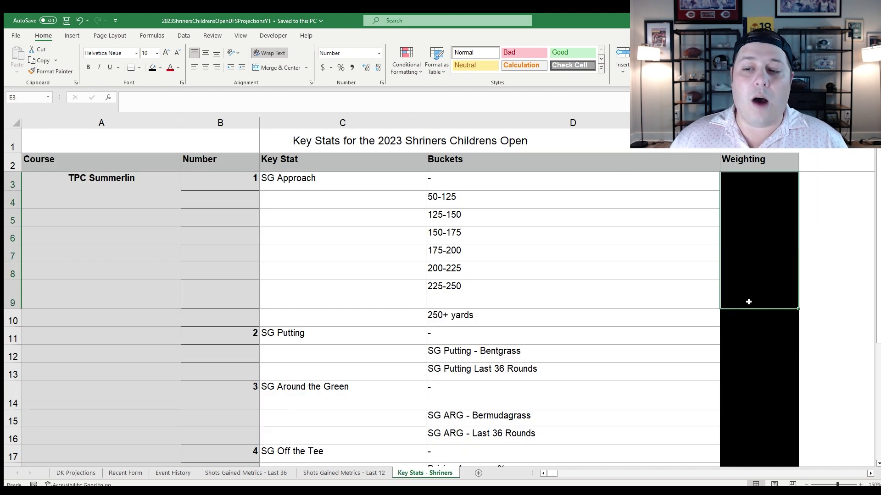
left_click(752, 209)
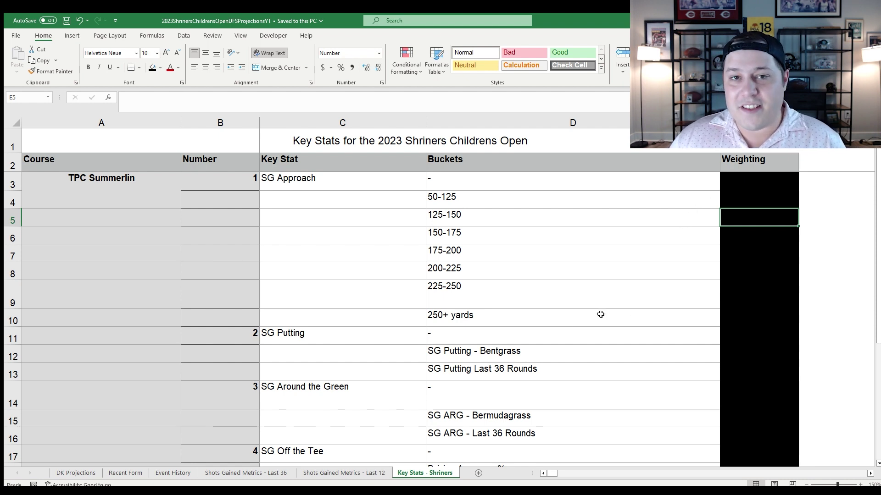
left_click(52, 473)
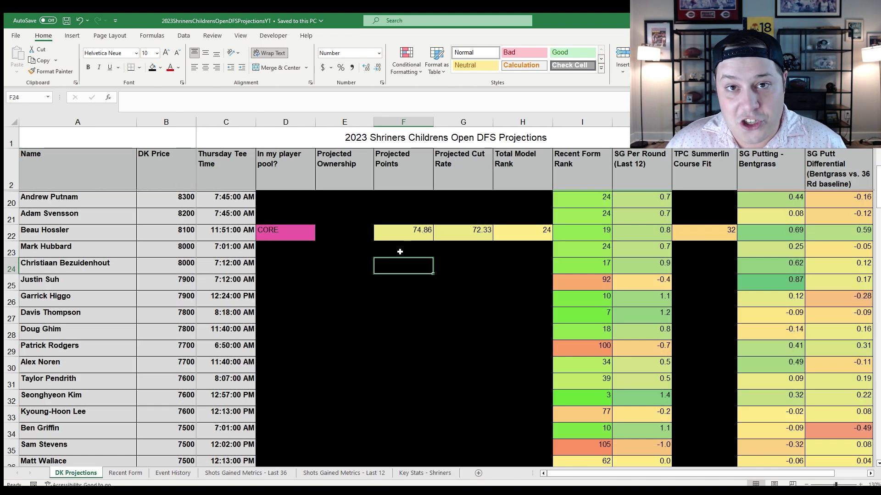
left_click(348, 261)
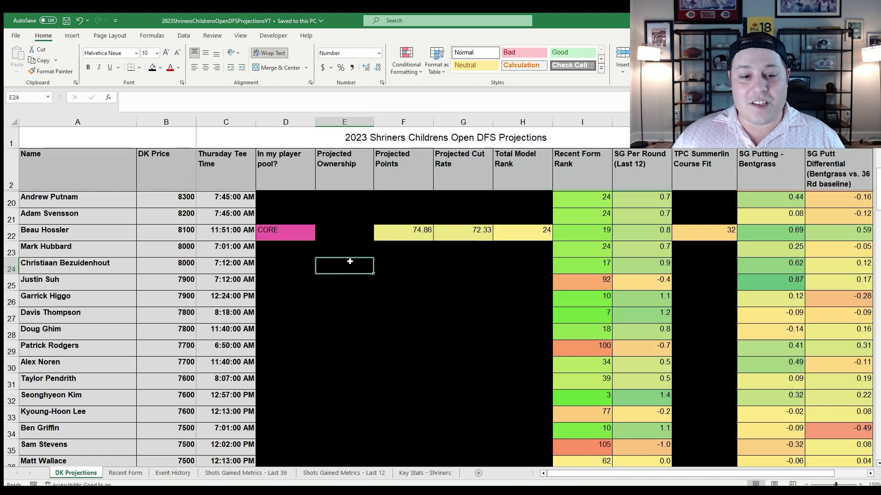
left_click(327, 235)
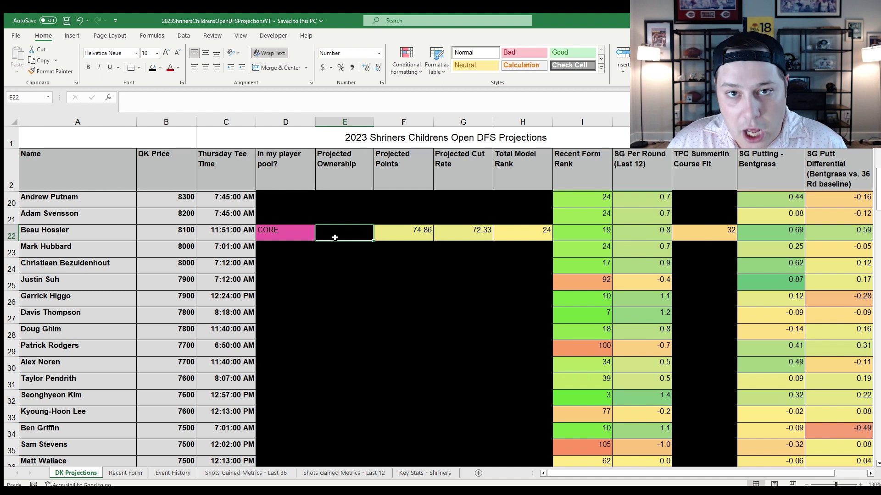
left_click(11, 233)
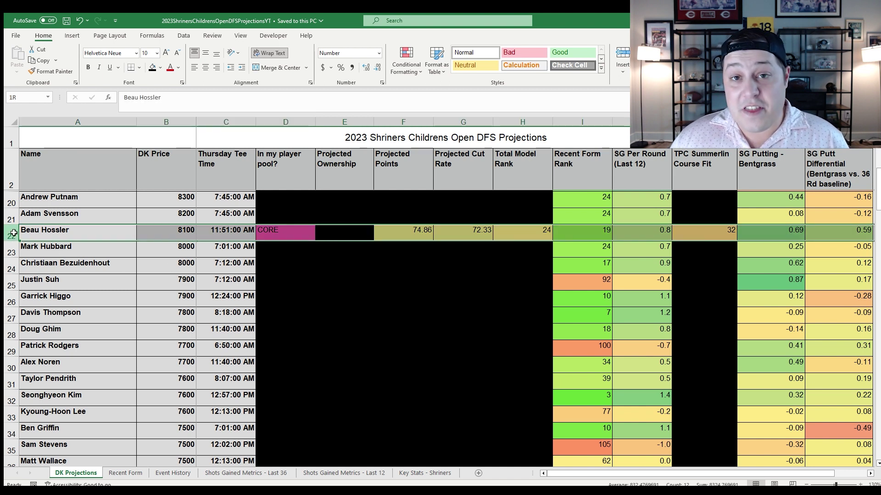
left_click(490, 260)
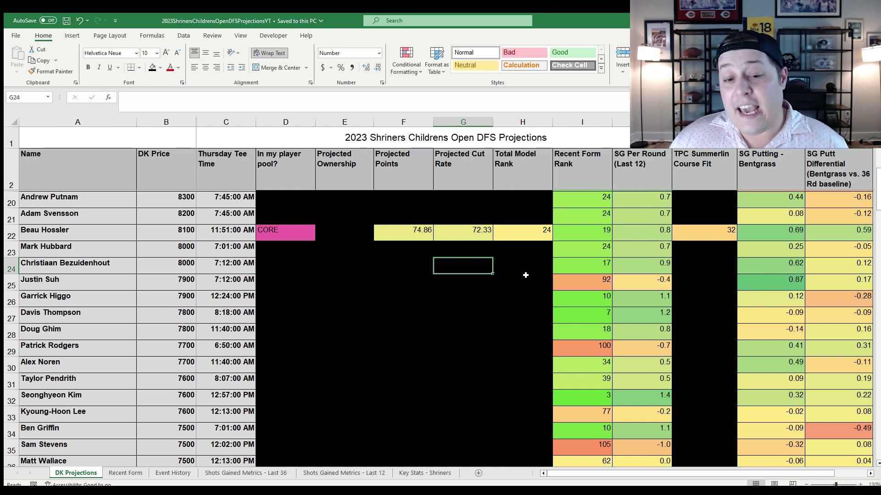
- Select Callum Tarren's row 49, marked VALUE with 71.76 points, and point at his projected ownership
scroll(395, 318, "down", 7)
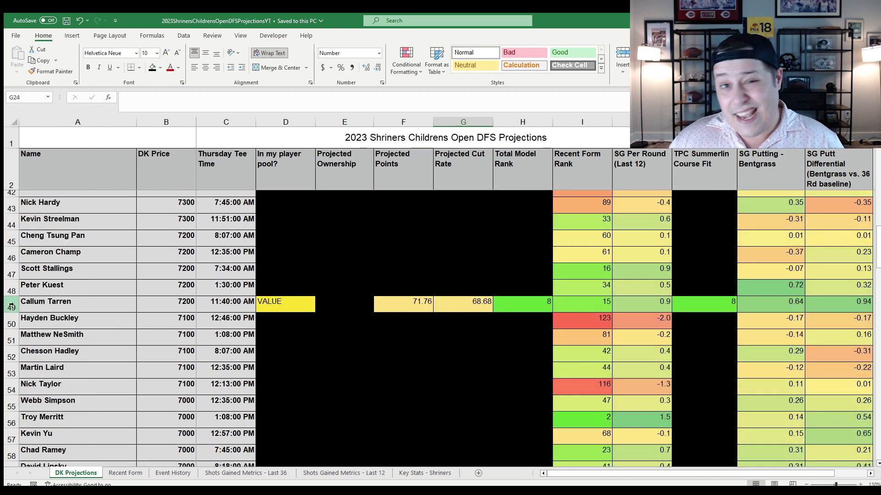
left_click(12, 307)
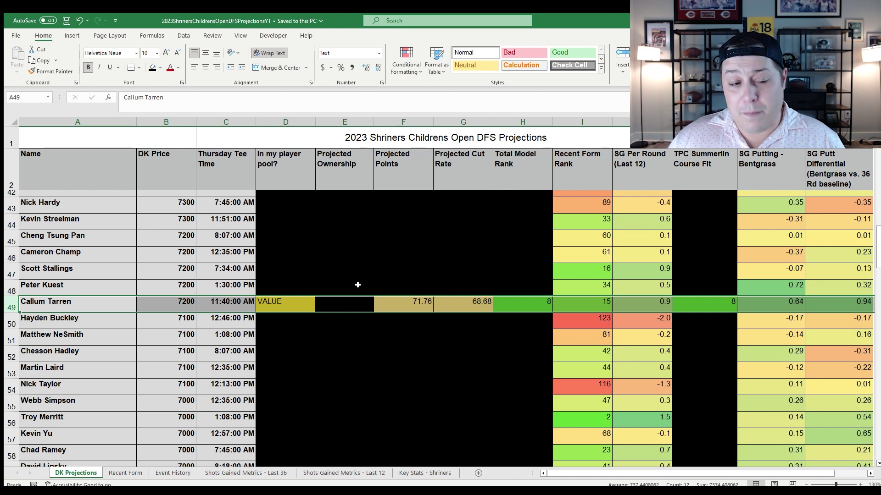
scroll(358, 285, "down", 2)
scroll(359, 284, "up", 1)
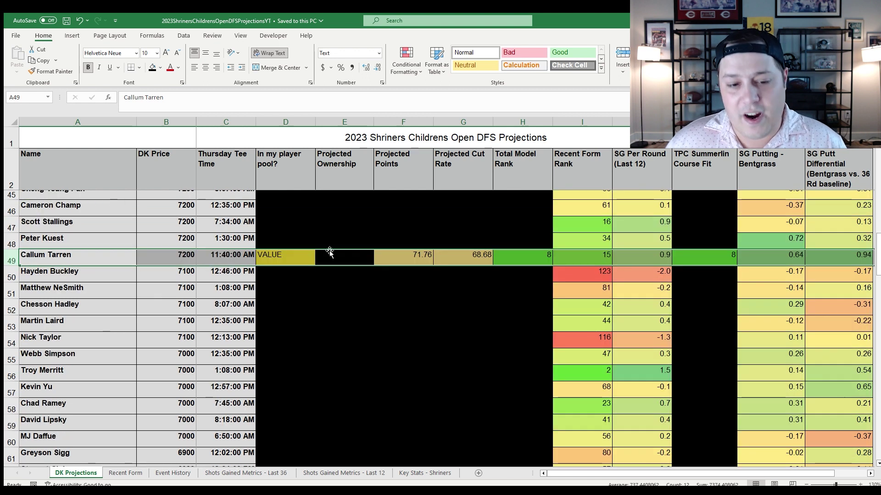
left_click(349, 254)
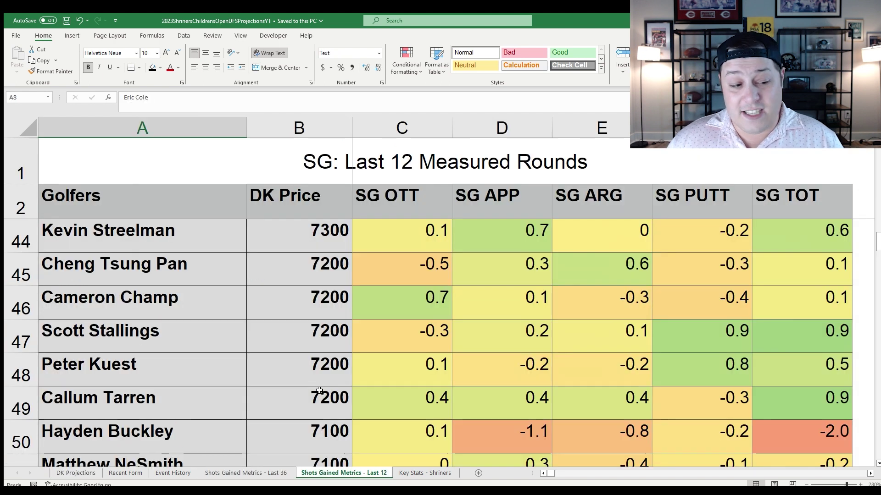
- On Shots Gained Metrics - Last 12, select Callum Tarren's row and check his SG OTT
left_click(308, 473)
scroll(319, 387, "up", 4)
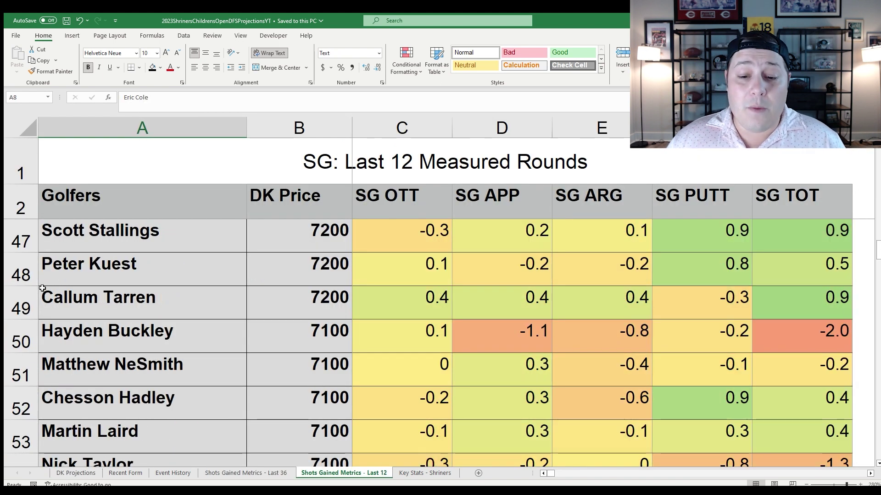
left_click(15, 291)
left_click(715, 299)
left_click(443, 300)
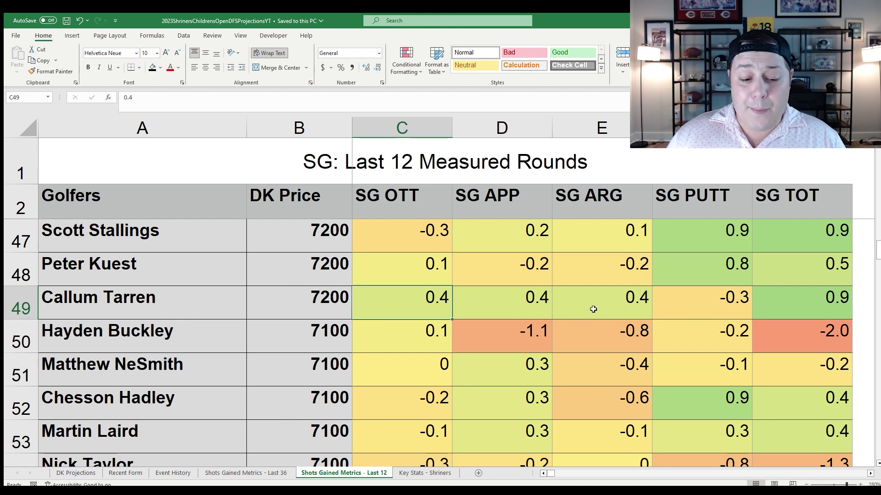
- On Shots Gained Metrics - Last 36, highlight Callum Tarren's row and check his SG ARG value
left_click(245, 472)
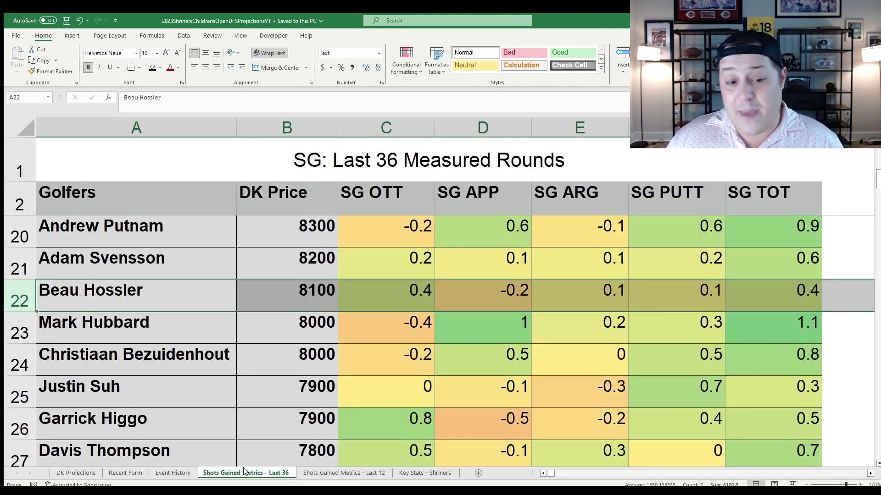
left_click(415, 321)
scroll(411, 321, "down", 3)
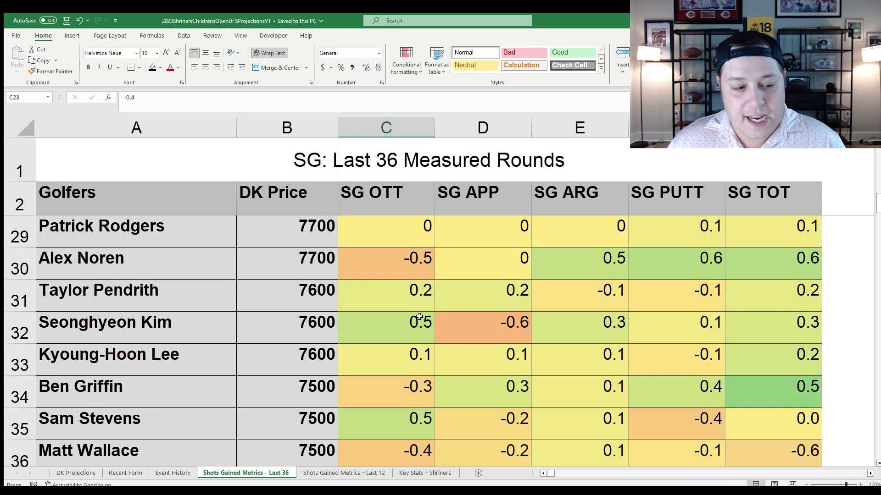
scroll(411, 321, "down", 5)
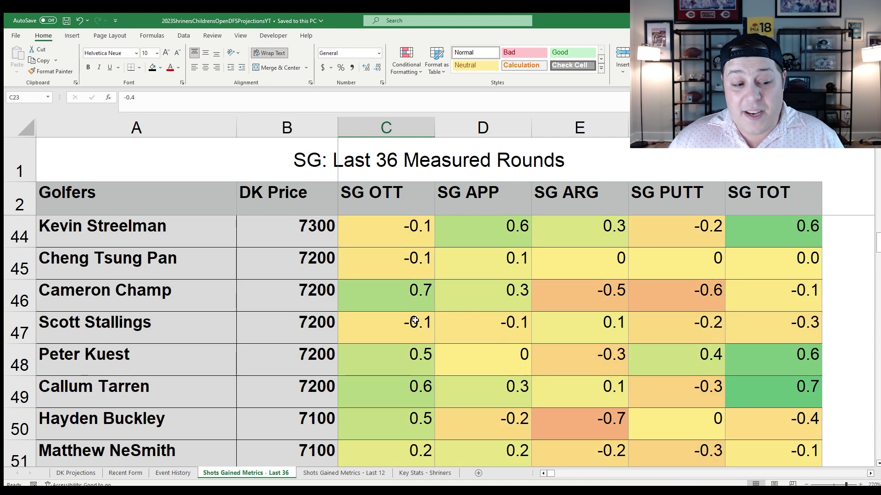
left_click(19, 394)
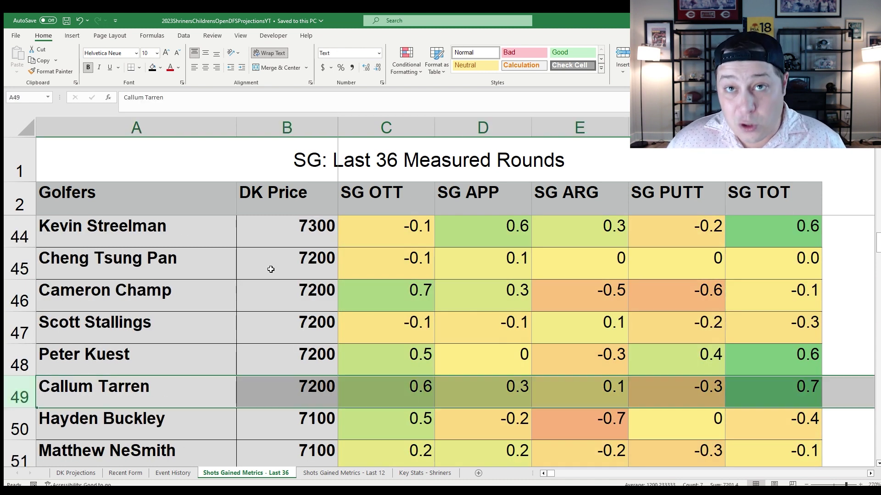
scroll(455, 301, "down", 1)
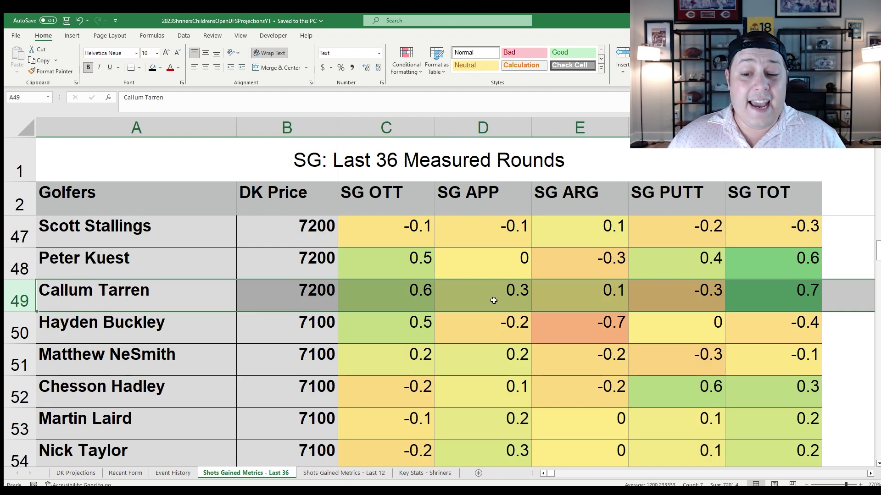
left_click(601, 294)
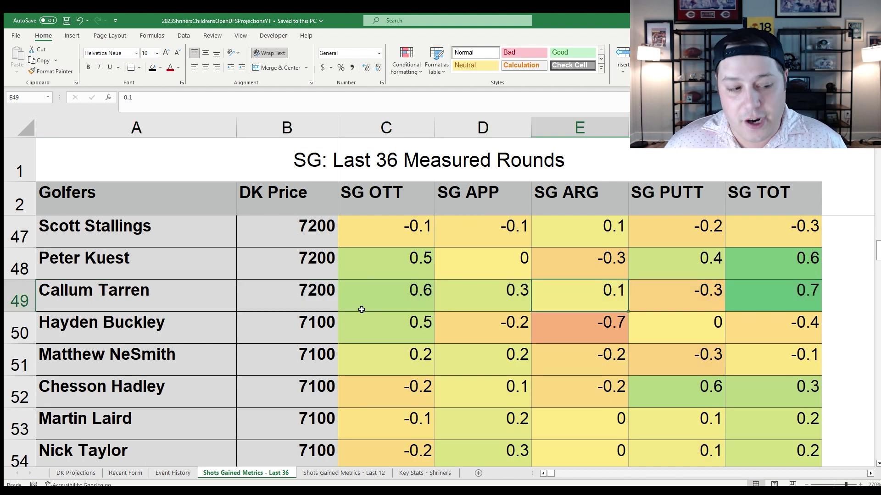
left_click(20, 307)
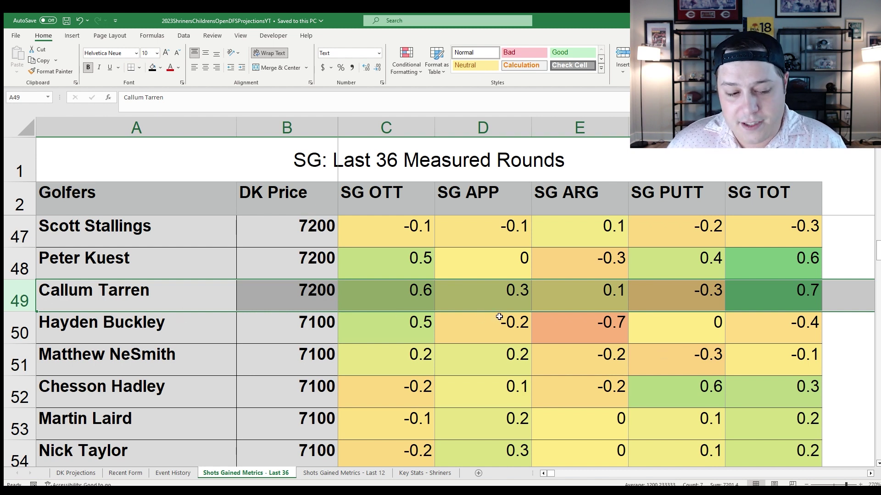
- Compare Callum Tarren's Total Model Rank of 8 with his SG PUTT on the Last 36 and Last 12 sheets
left_click(76, 475)
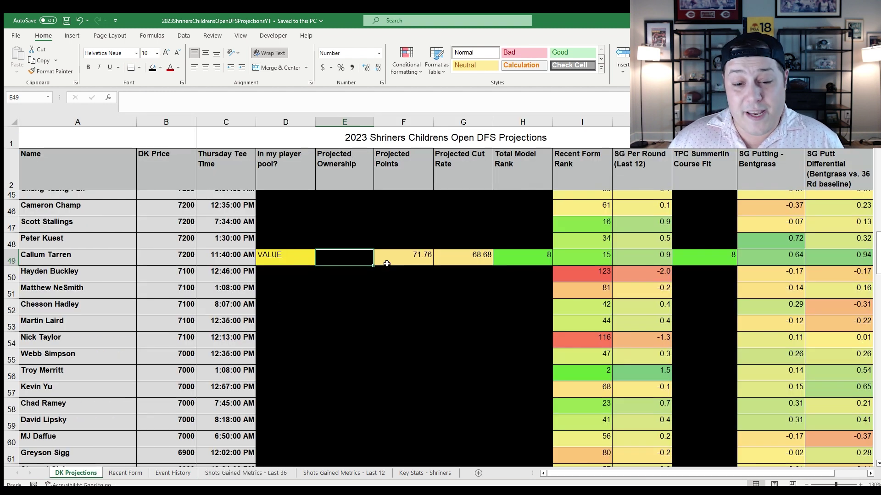
left_click(500, 254)
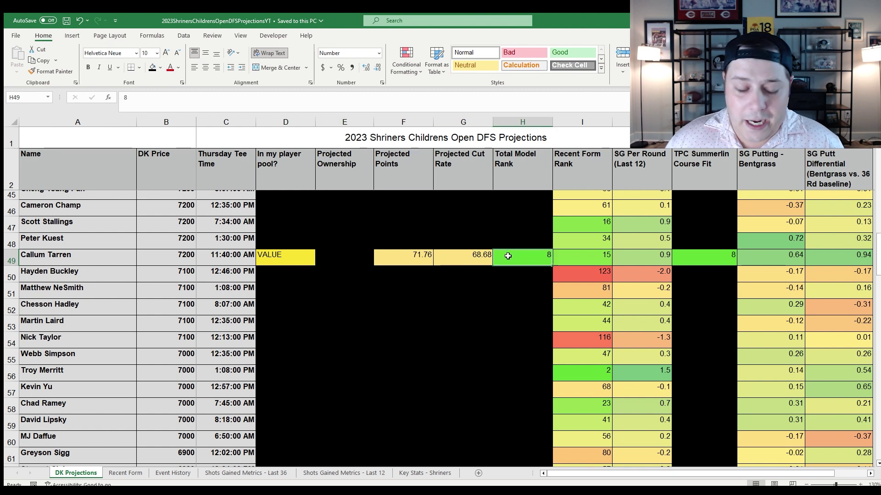
left_click(285, 472)
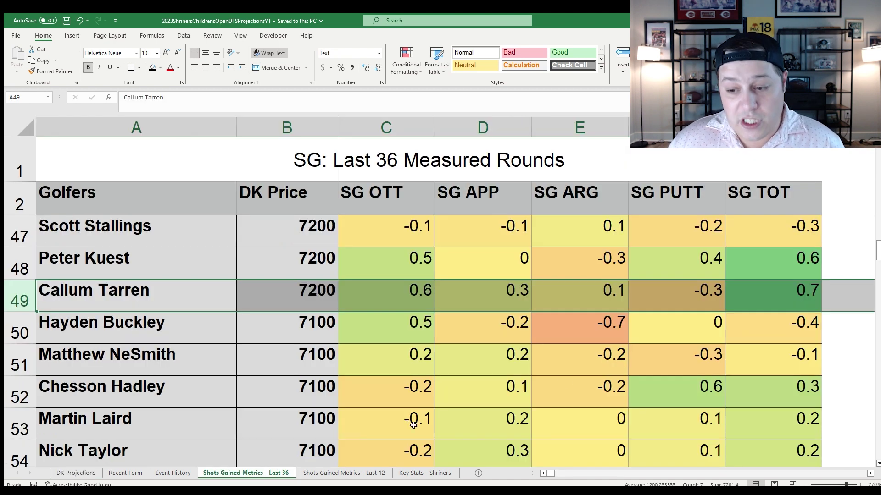
left_click(696, 305)
left_click(320, 477)
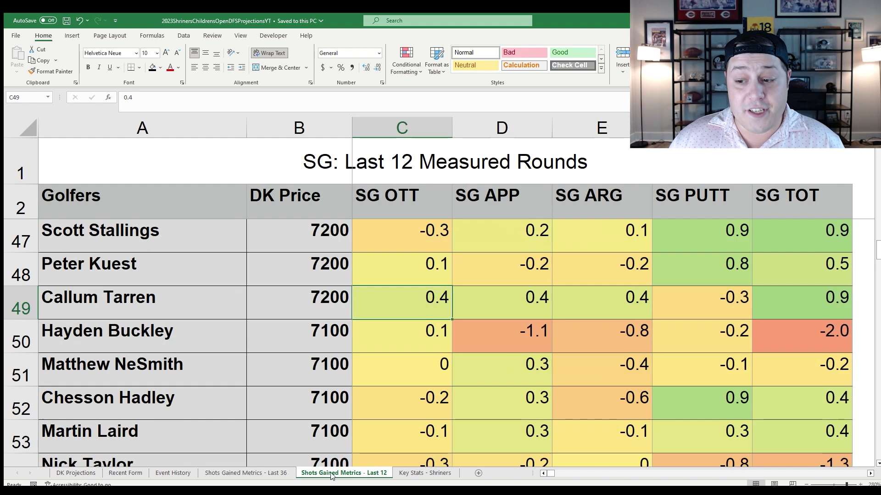
left_click(712, 308)
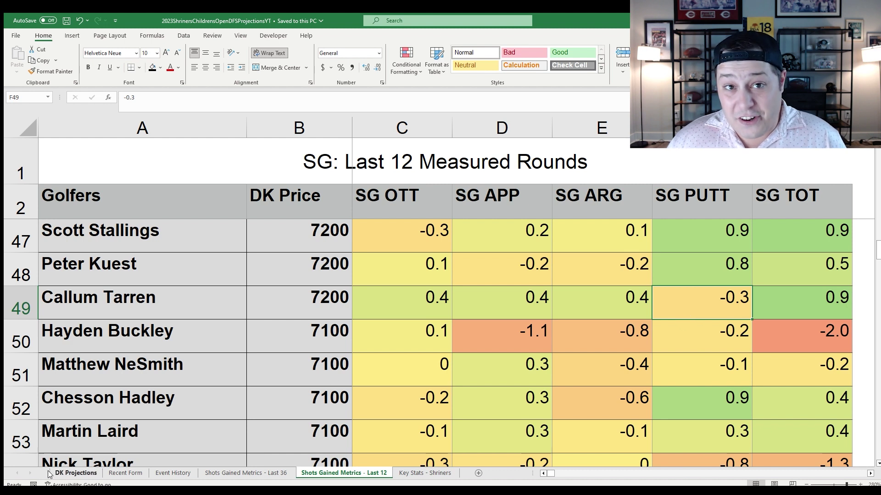
left_click(75, 472)
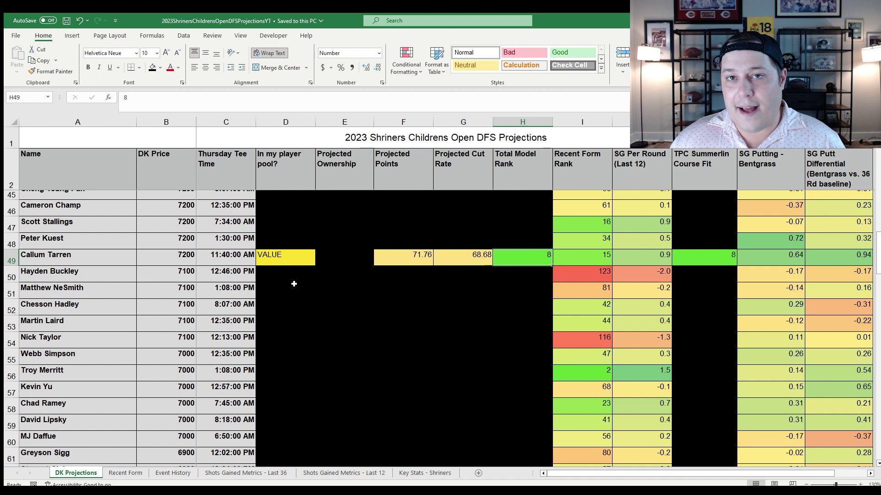
- Review Callum Tarren's projected points, bentgrass putting, cut rate and tee time, then scroll toward row 77
left_click(426, 255)
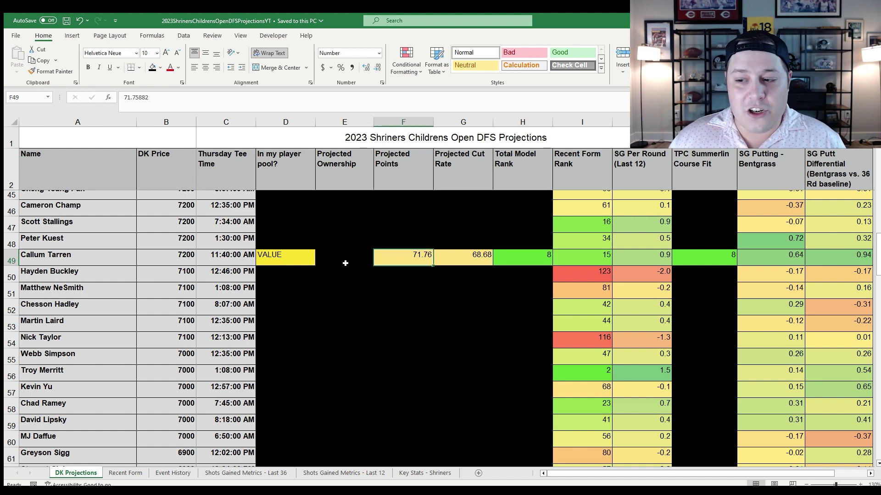
left_click(11, 258)
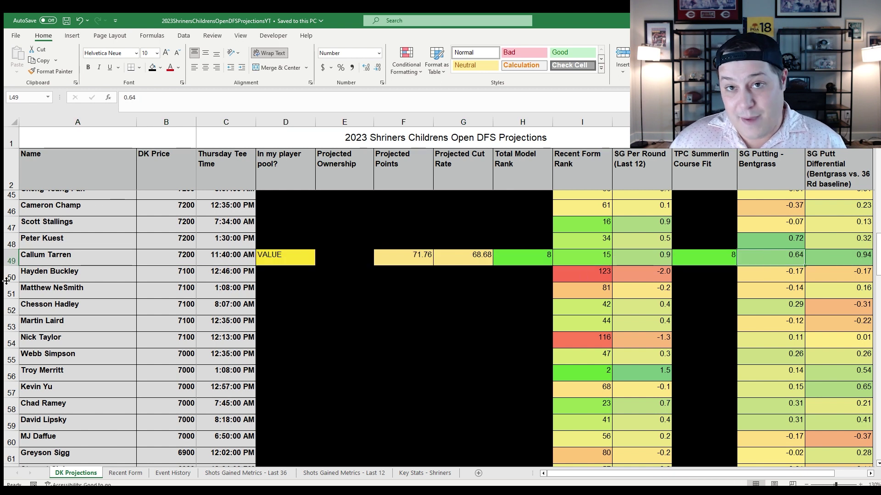
left_click(11, 258)
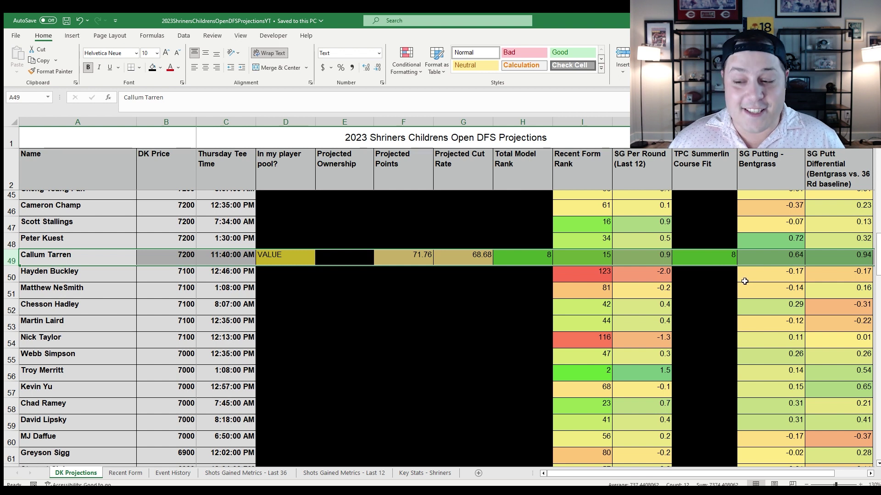
left_click(770, 257)
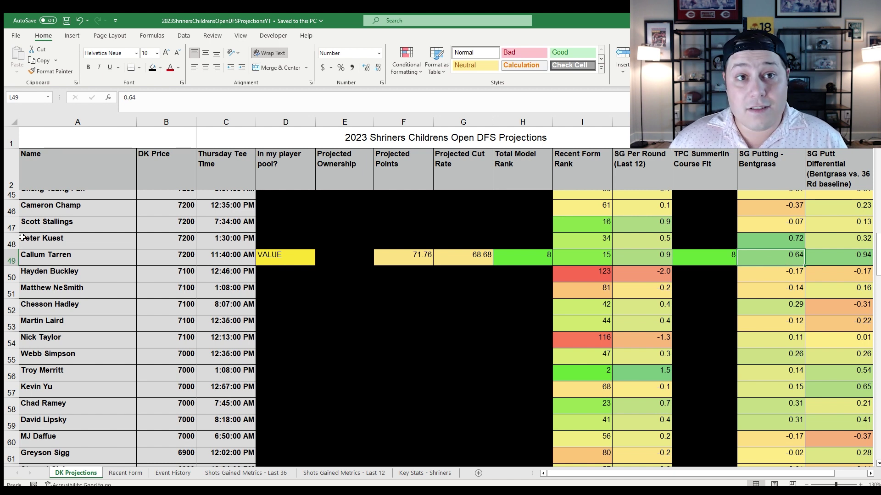
scroll(46, 237, "down", 1)
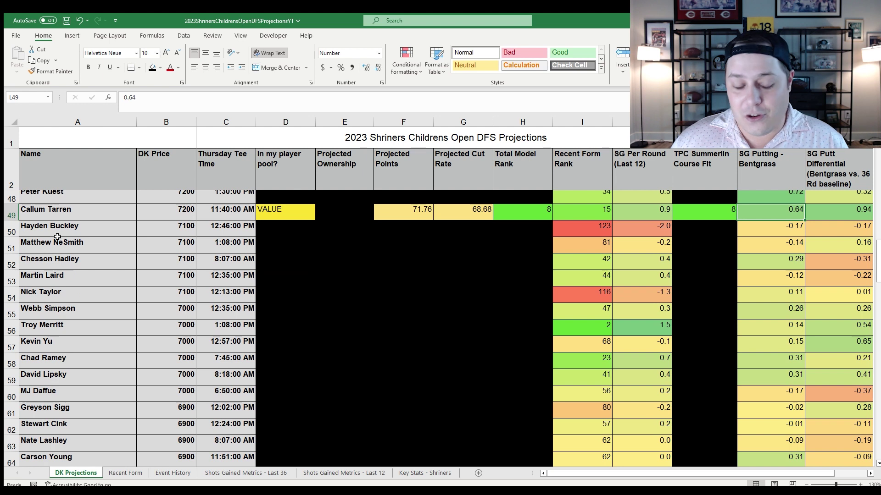
left_click(12, 212)
scroll(12, 212, "up", 1)
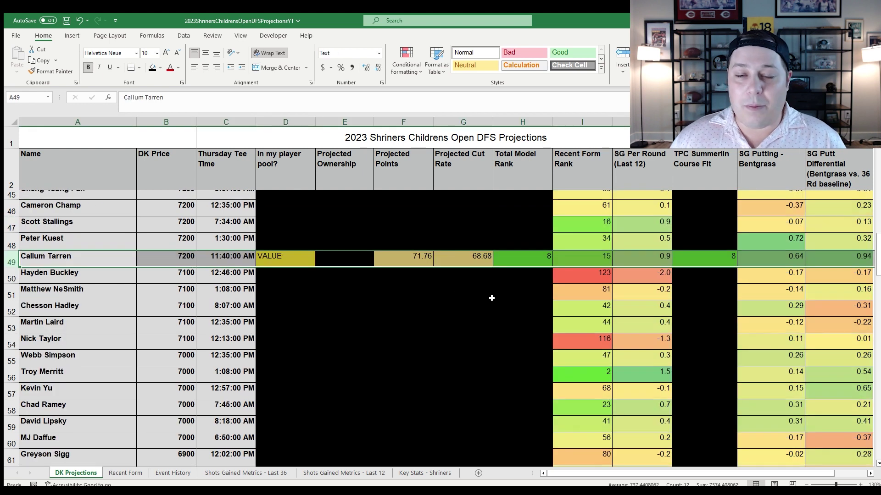
left_click(459, 260)
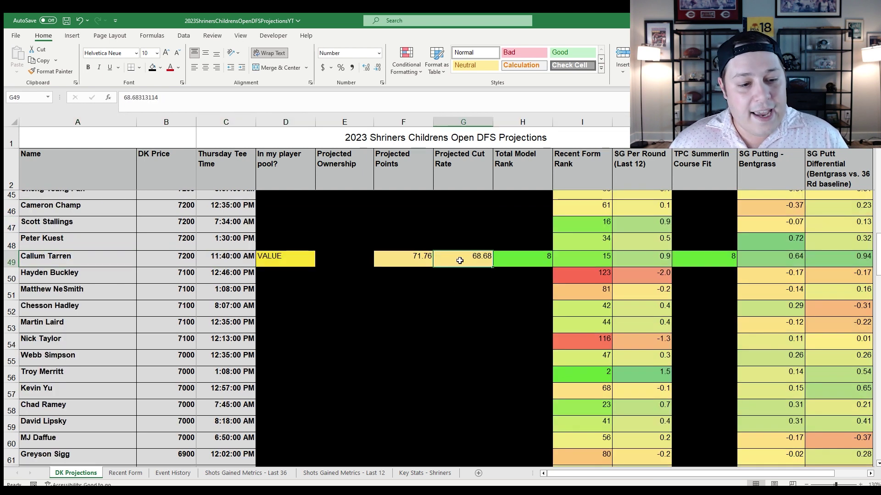
left_click(222, 258)
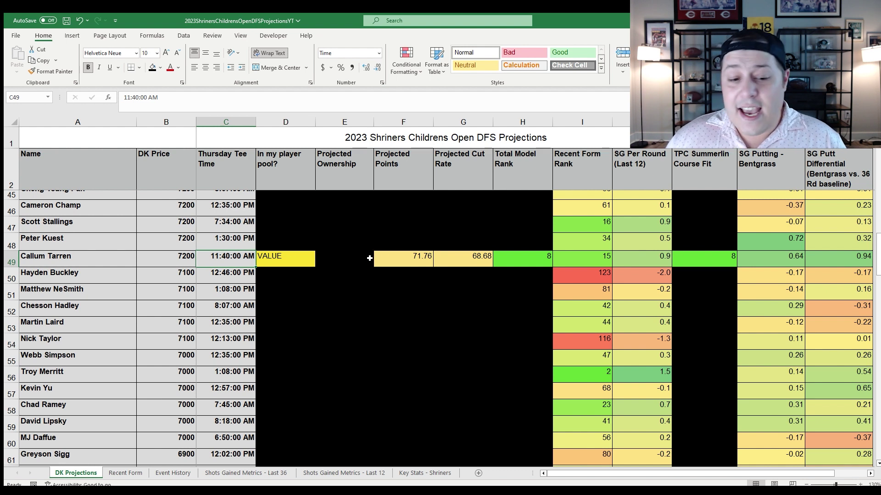
scroll(375, 294, "down", 7)
- Highlight Harry Hall's row 77 on DK Projections and check his projected ownership cell
scroll(375, 314, "down", 3)
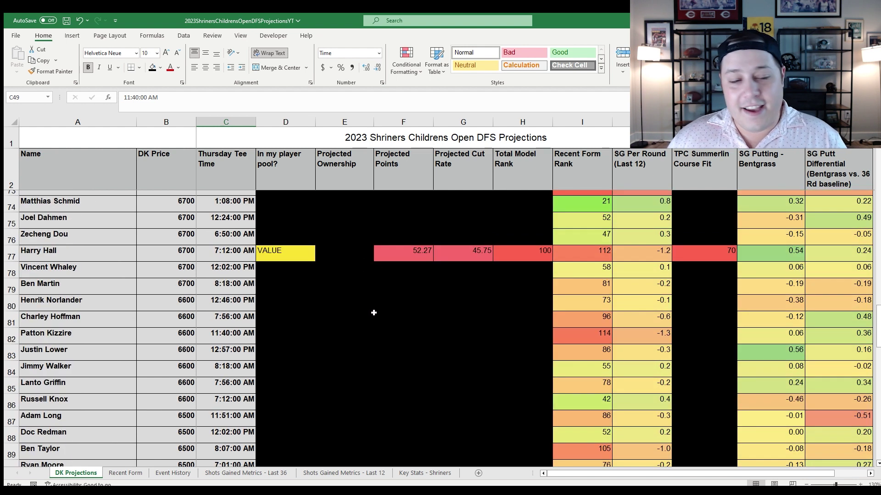
left_click(10, 254)
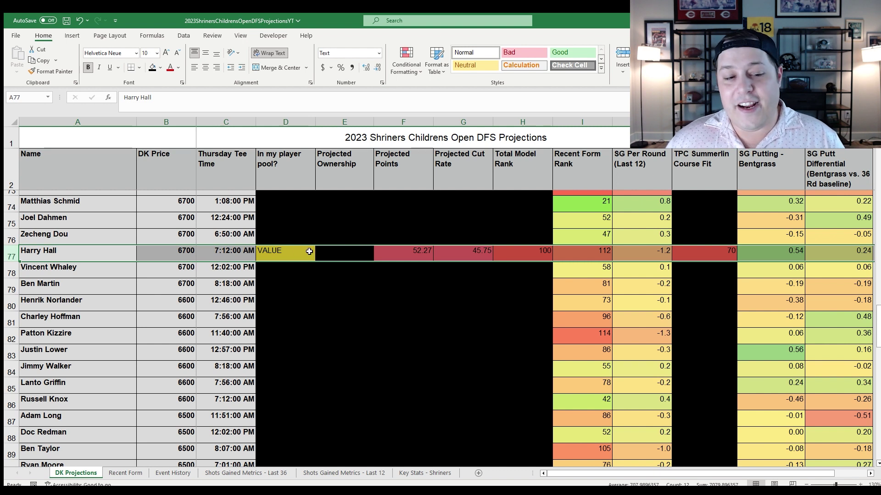
left_click(330, 258)
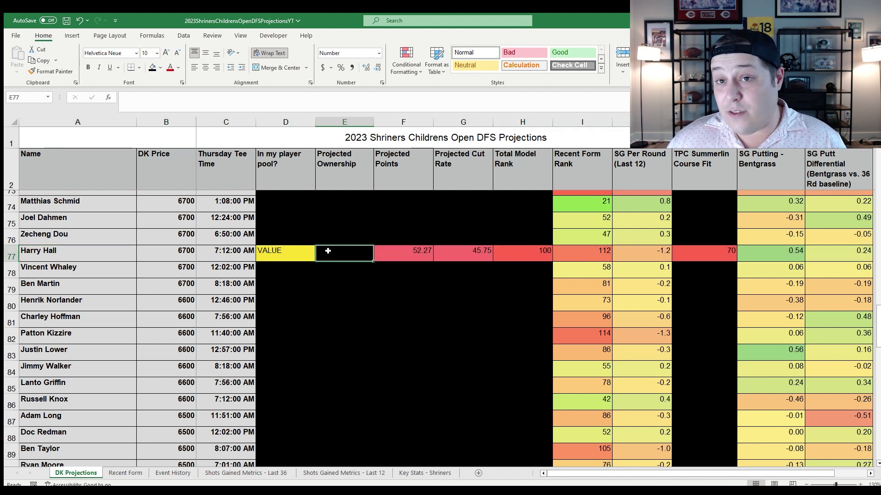
left_click(12, 254)
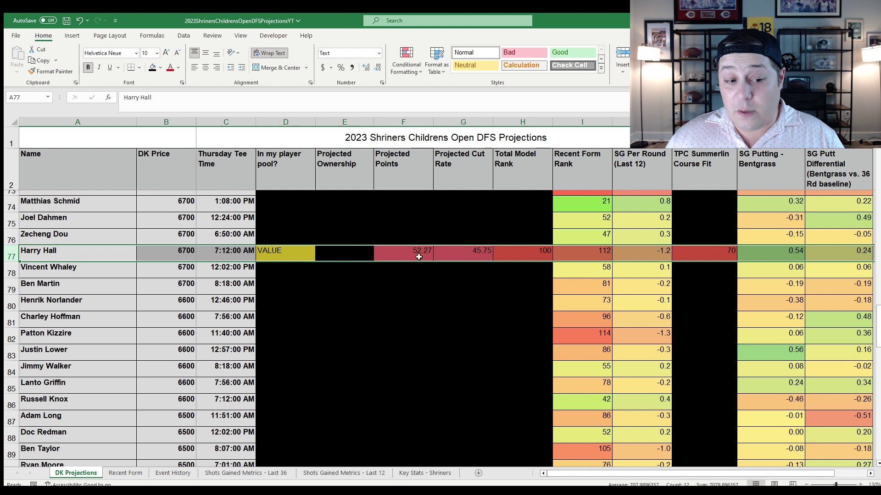
- On Event History, highlight Harry Hall's row and check his T15 and T8 finishes
left_click(147, 474)
scroll(205, 371, "down", 7)
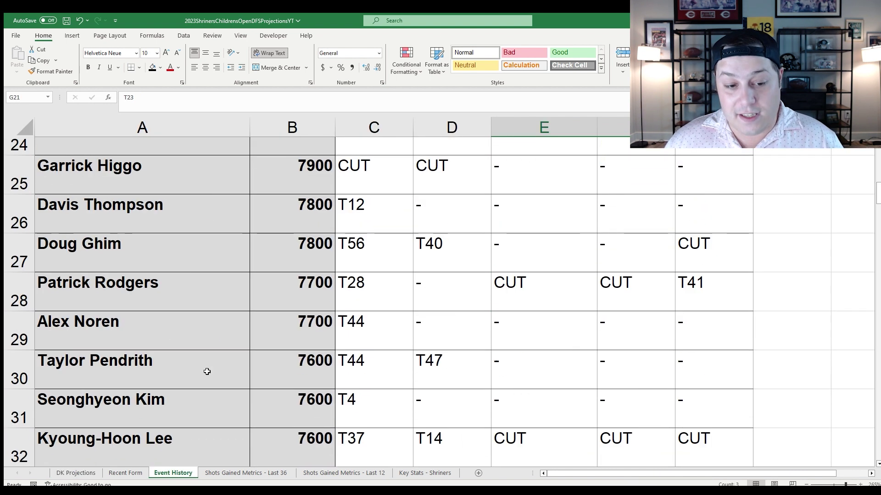
scroll(206, 374, "down", 9)
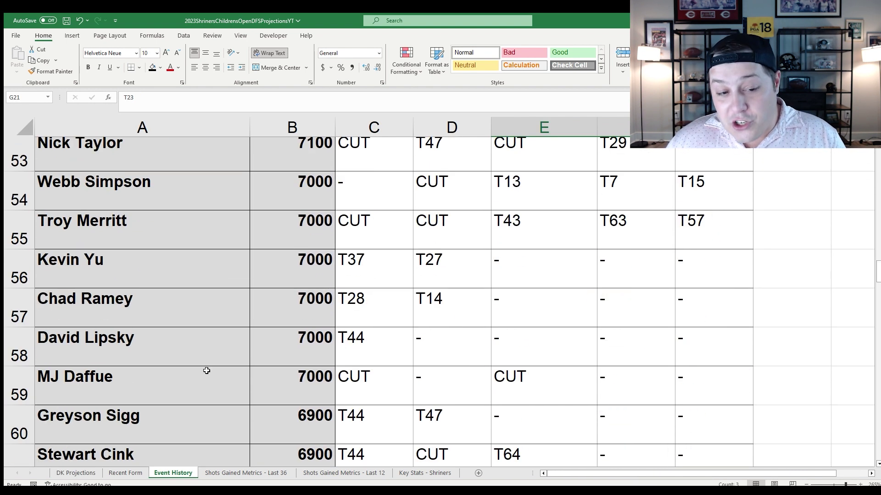
scroll(206, 368, "down", 2)
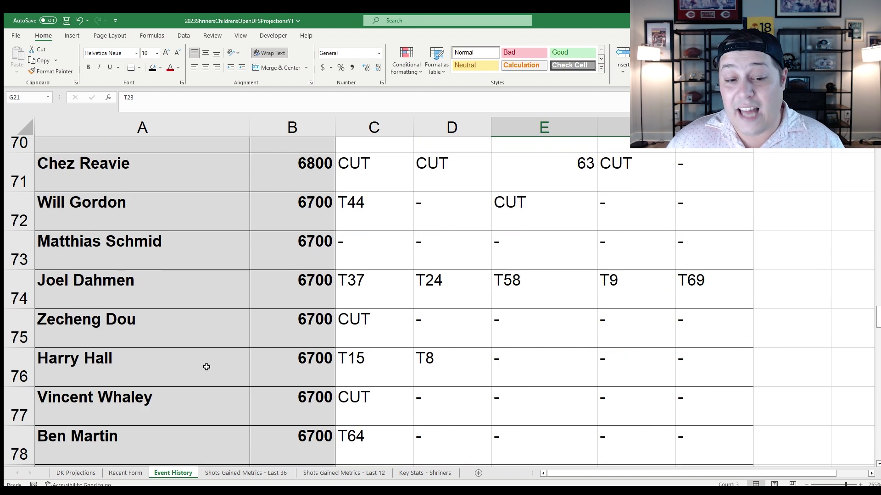
scroll(381, 337, "down", 1)
left_click(374, 254)
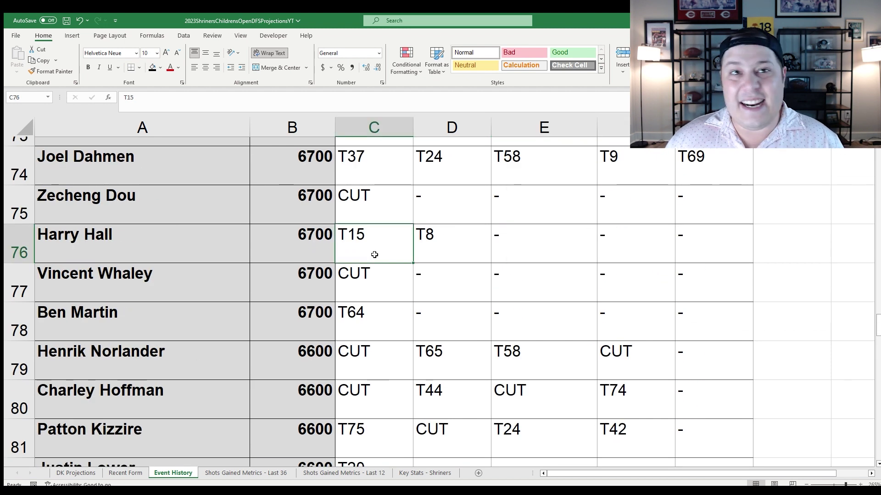
left_click(444, 245)
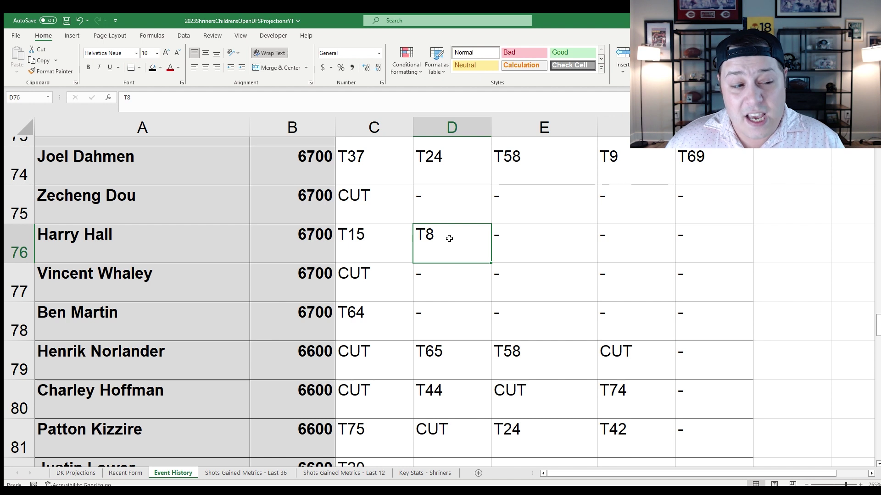
left_click(19, 243)
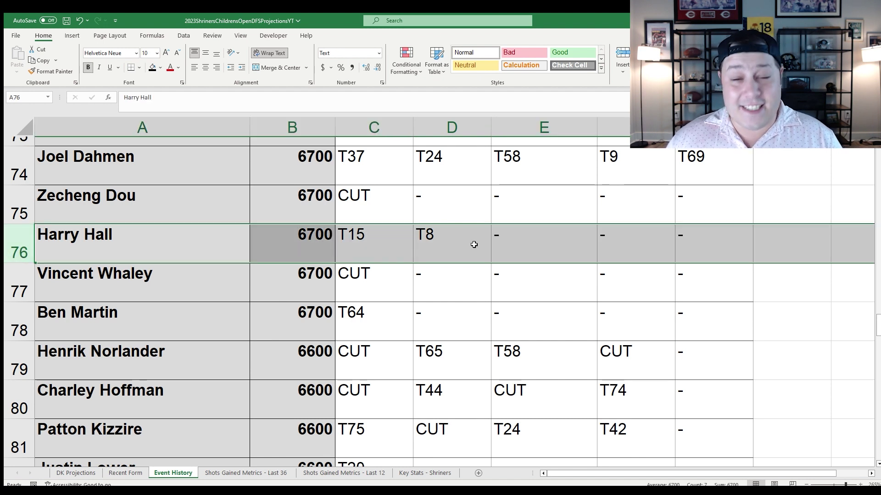
left_click(369, 250)
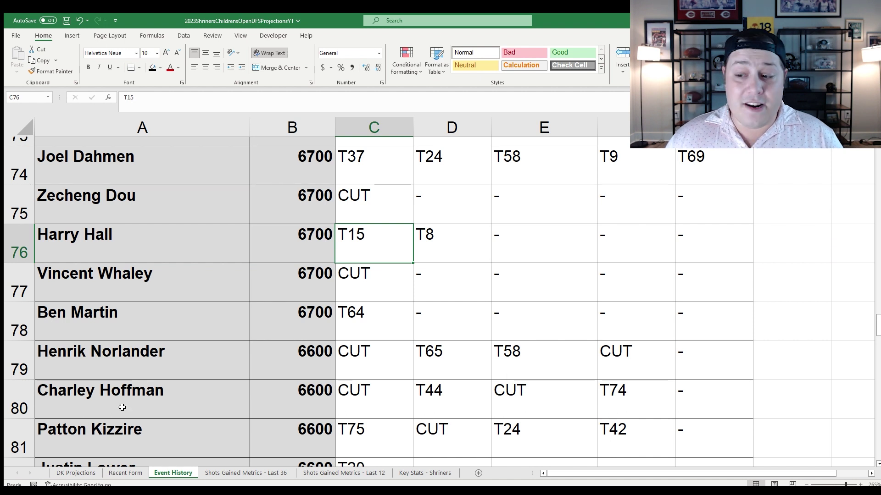
- Back on DK Projections, check Harry Hall's SG Putting - Bentgrass value and select his row
left_click(76, 473)
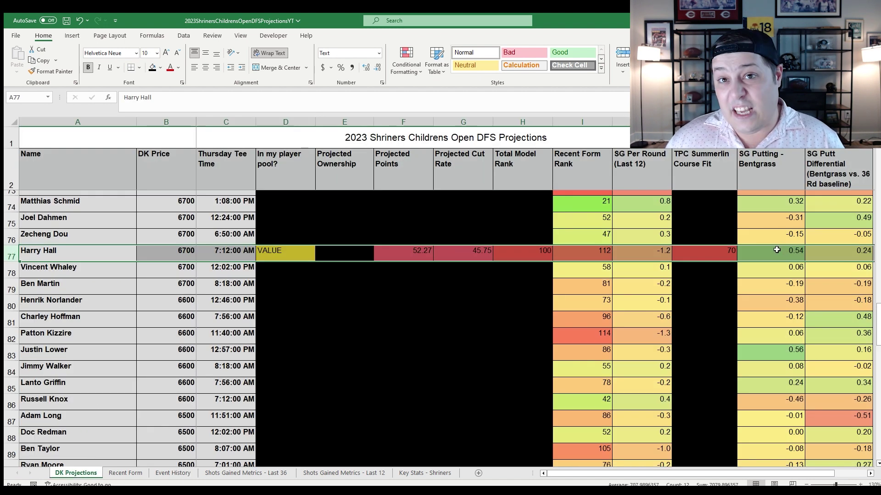
left_click(777, 250)
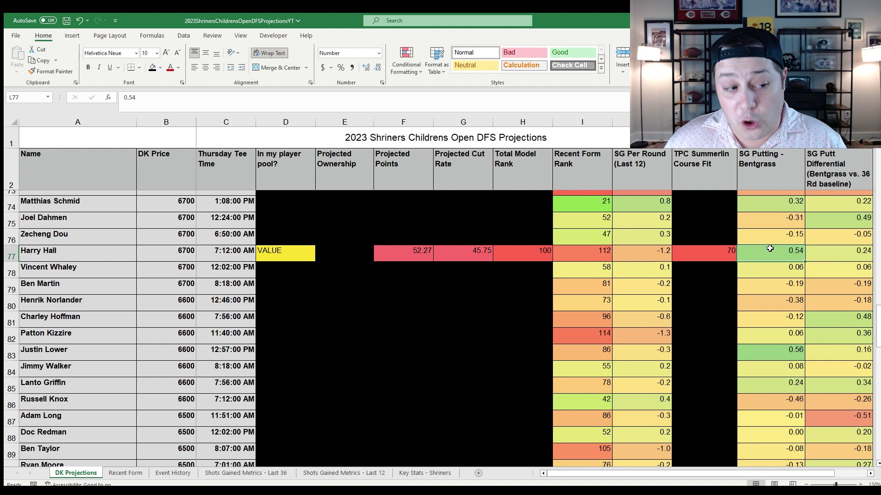
left_click(11, 255)
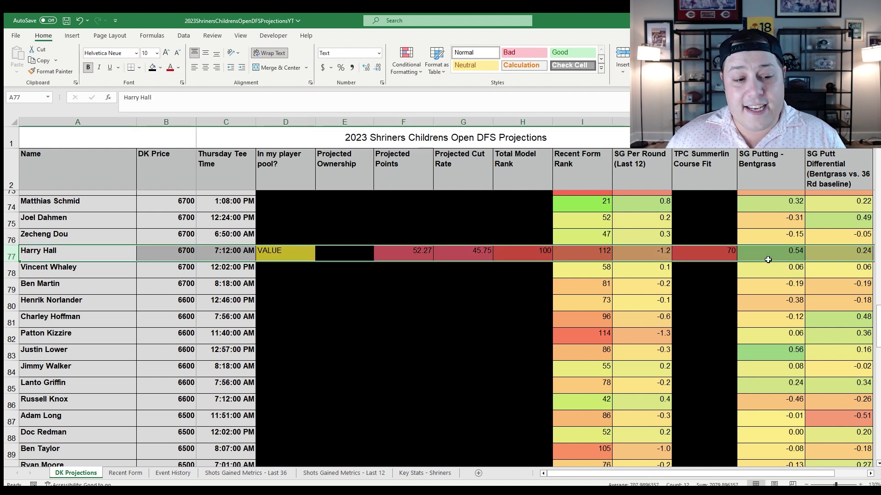
left_click(261, 475)
- On the Last 36 sheet, select Harry Hall's row 77 and check his SG APP value
scroll(258, 356, "down", 9)
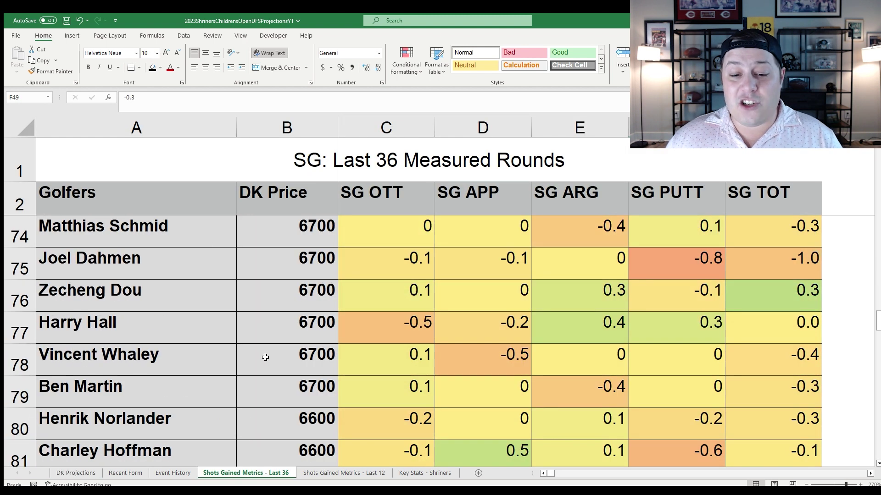
left_click(10, 323)
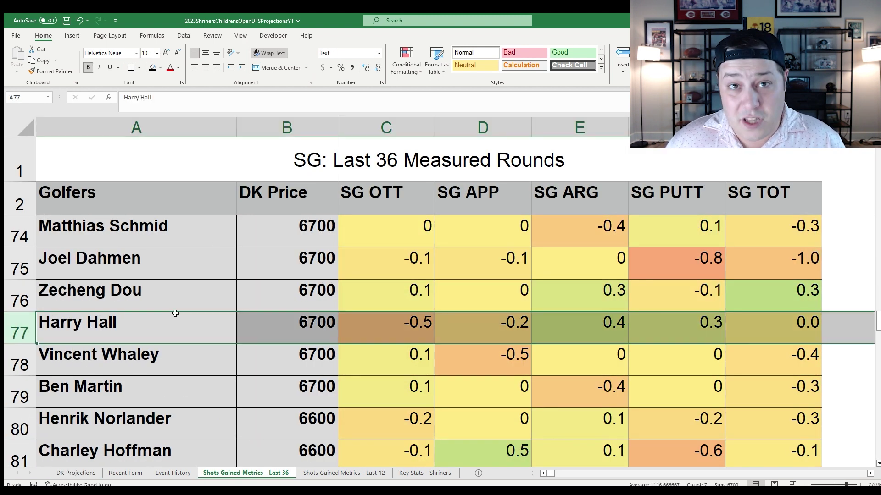
left_click(511, 315)
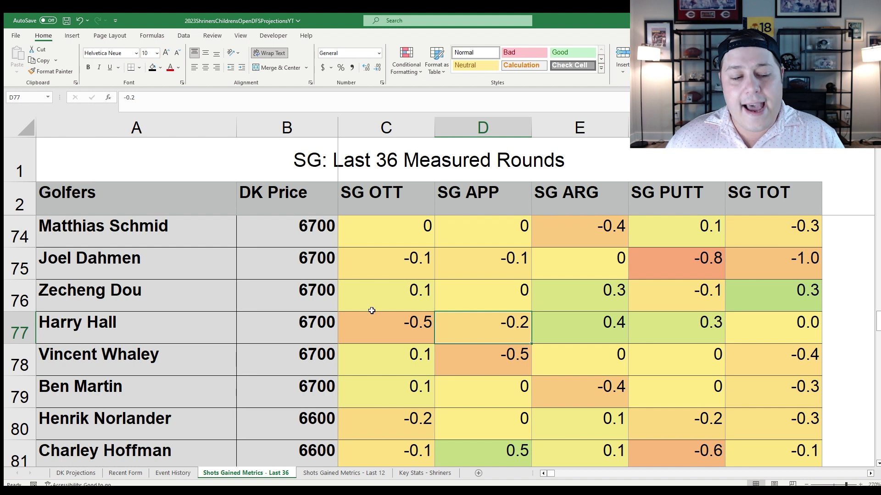
left_click(13, 338)
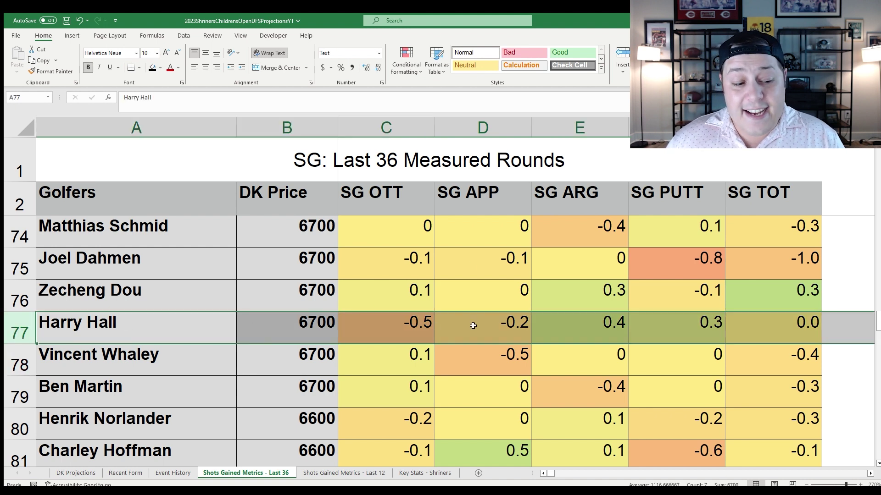
left_click(75, 472)
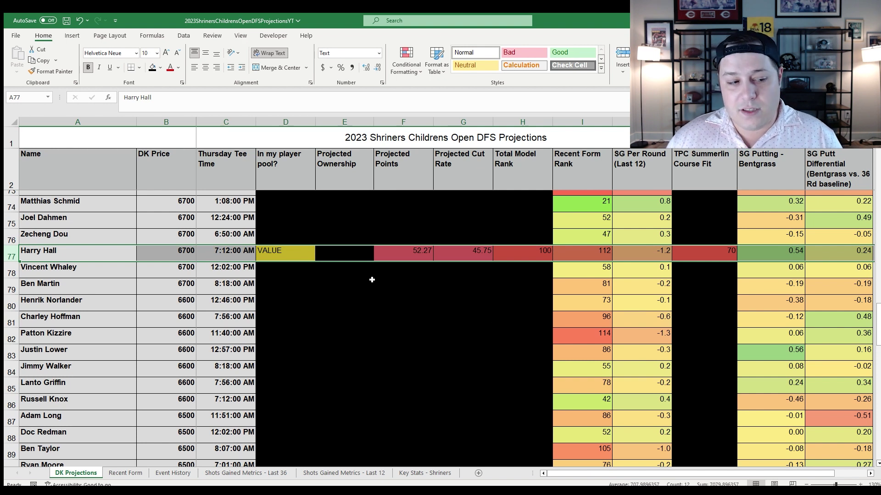
left_click(346, 251)
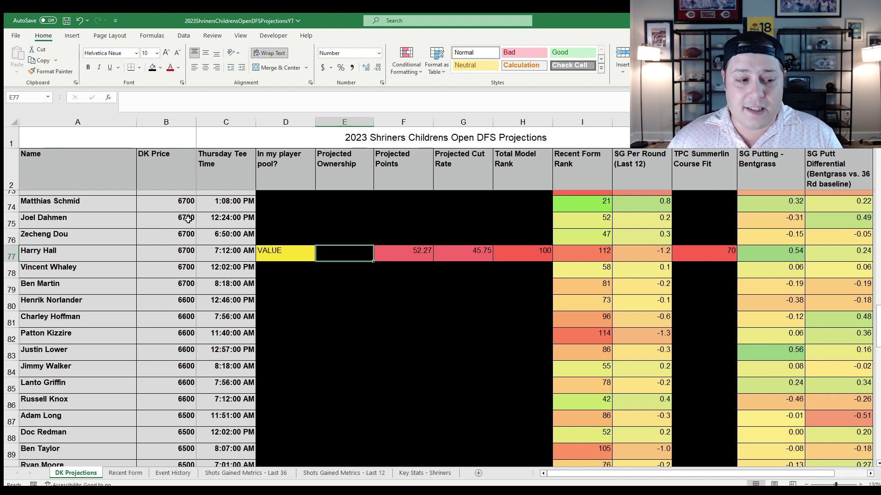
left_click(184, 258)
left_click(11, 255)
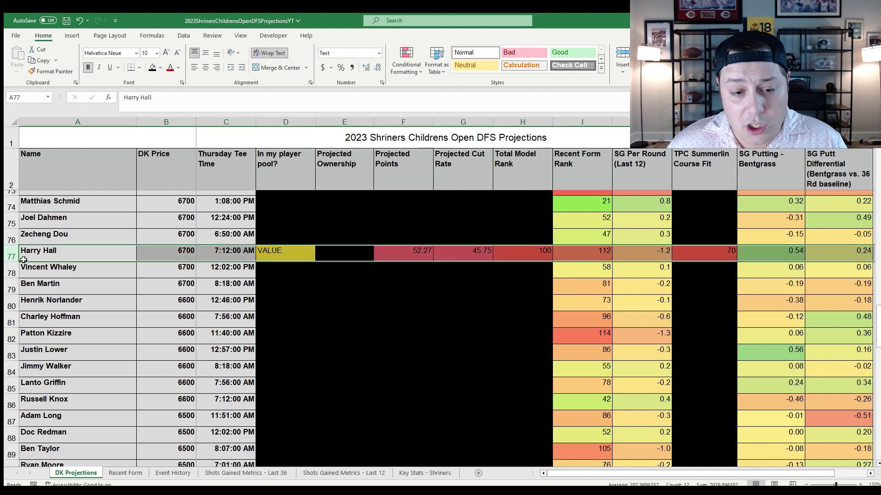
left_click(339, 254)
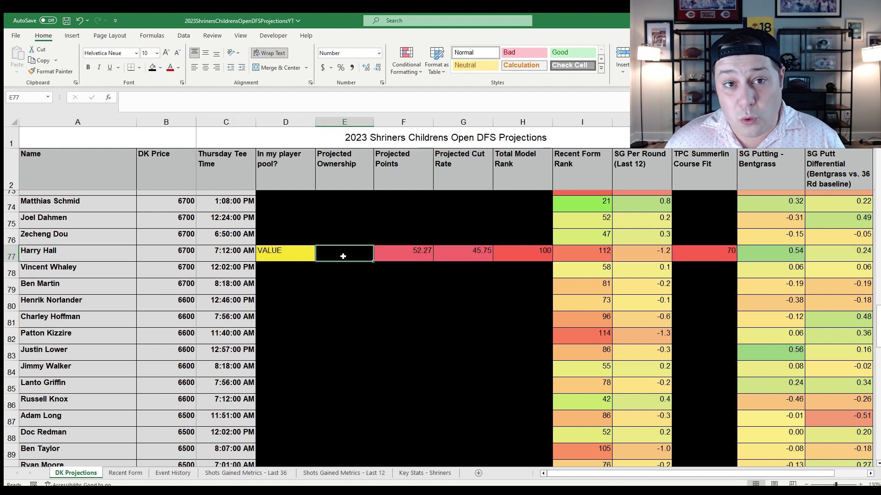
left_click(11, 256)
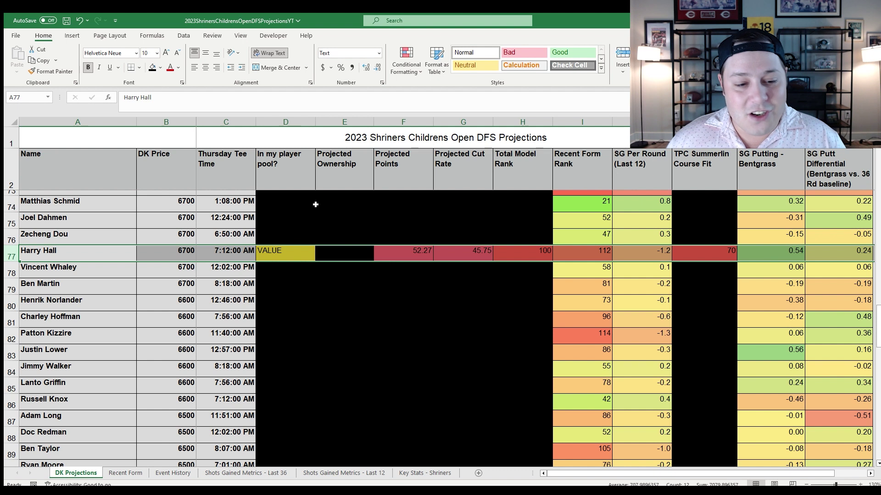
left_click(365, 256)
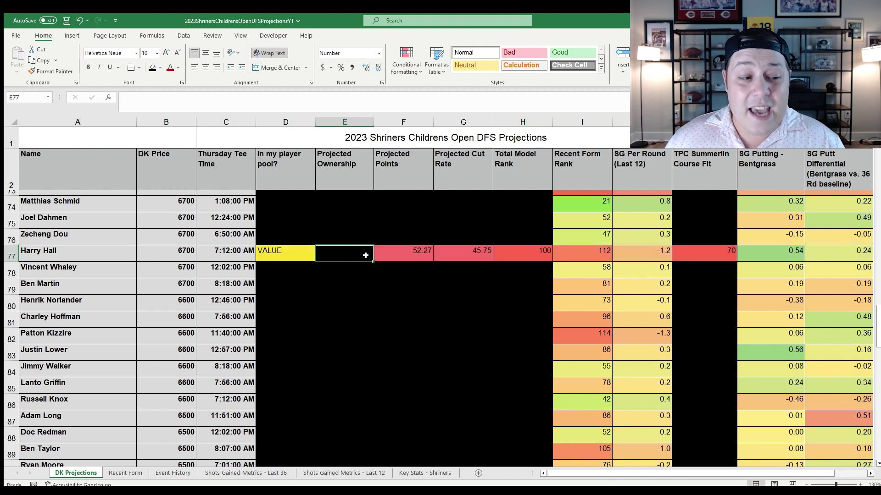
left_click(11, 255)
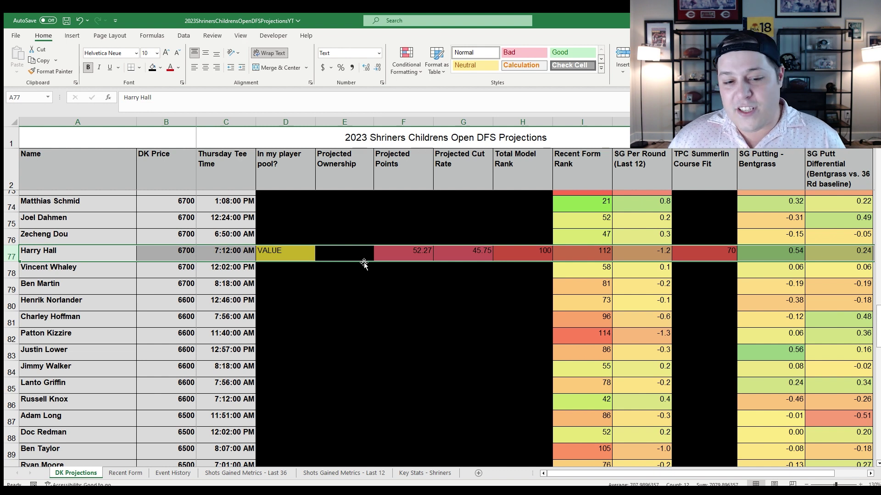
scroll(385, 323, "up", 20)
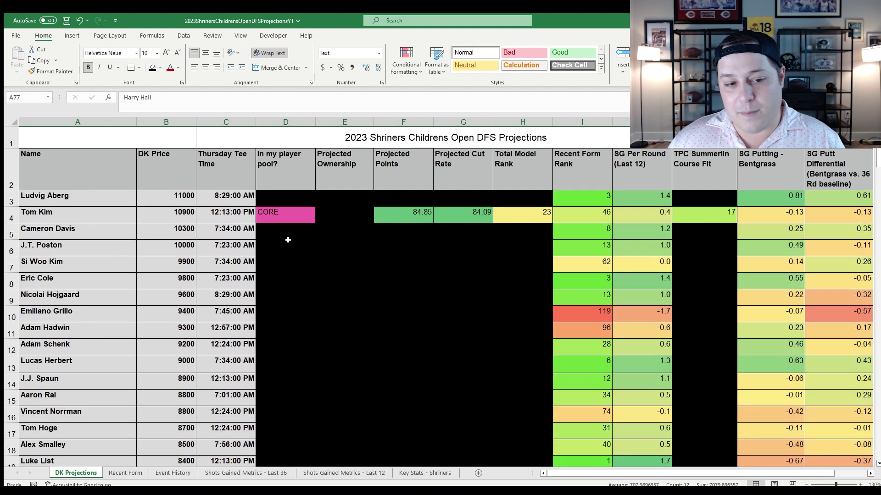
left_click(13, 215)
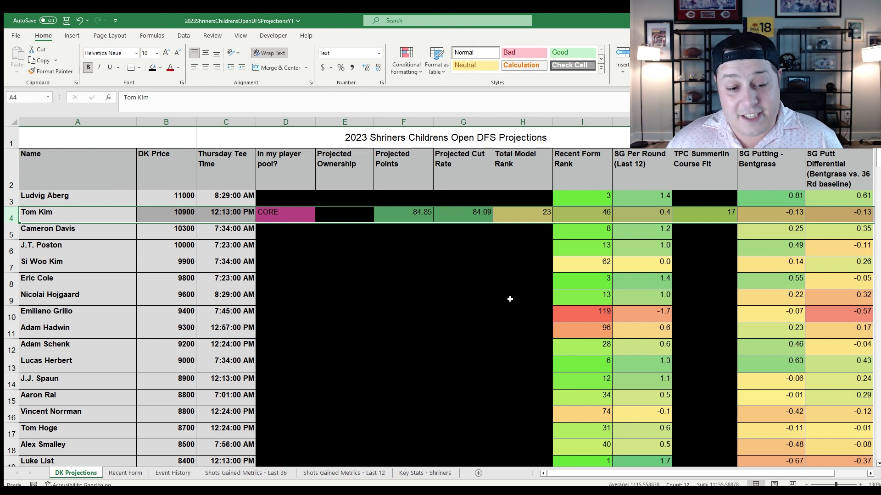
scroll(510, 299, "down", 15)
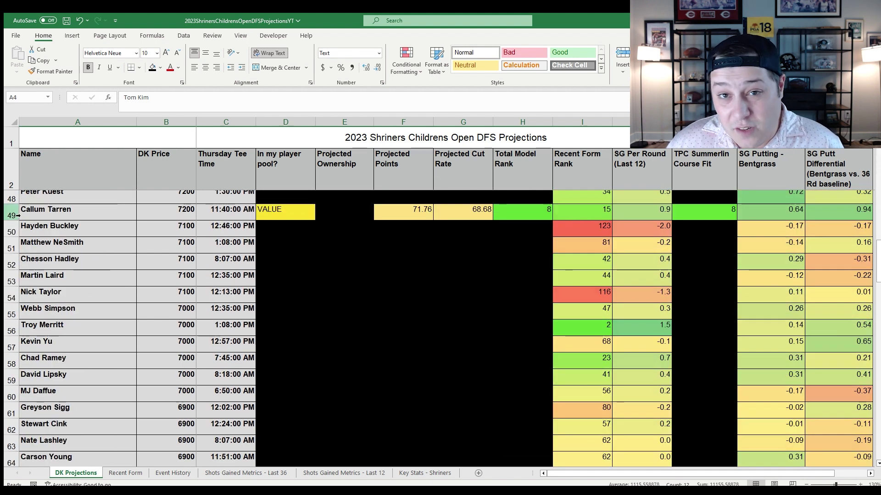
left_click(18, 215)
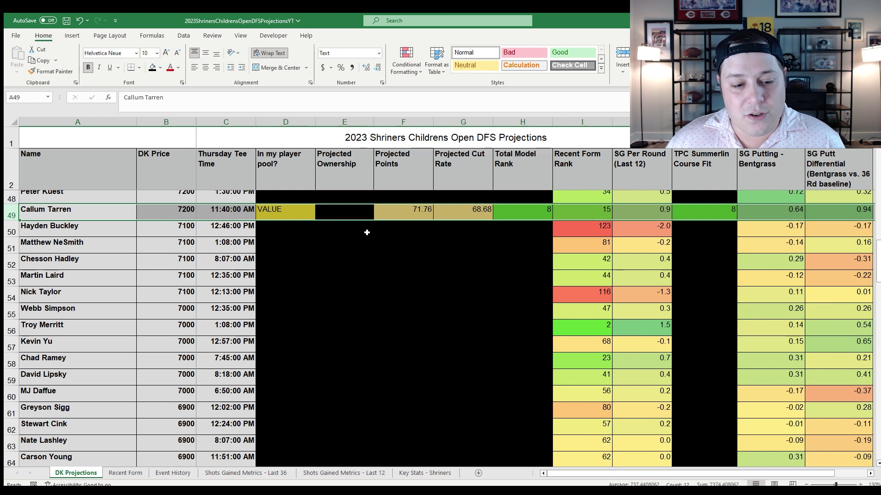
scroll(359, 257, "down", 7)
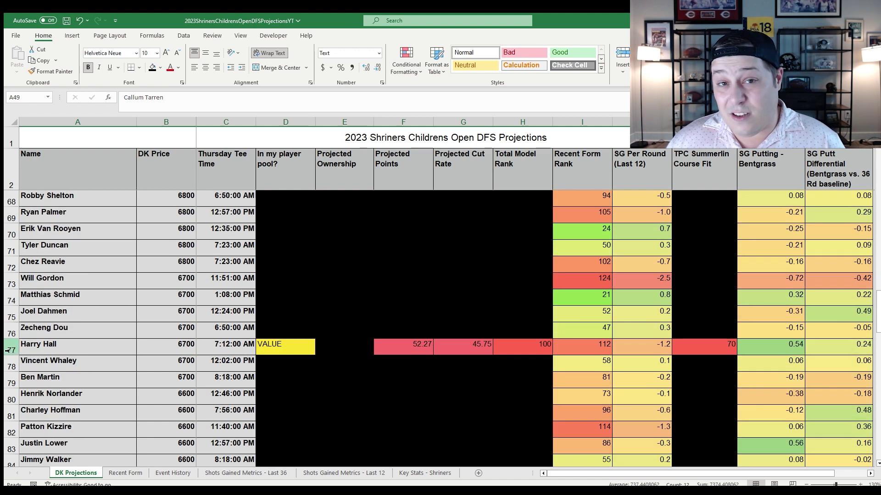
left_click(10, 350)
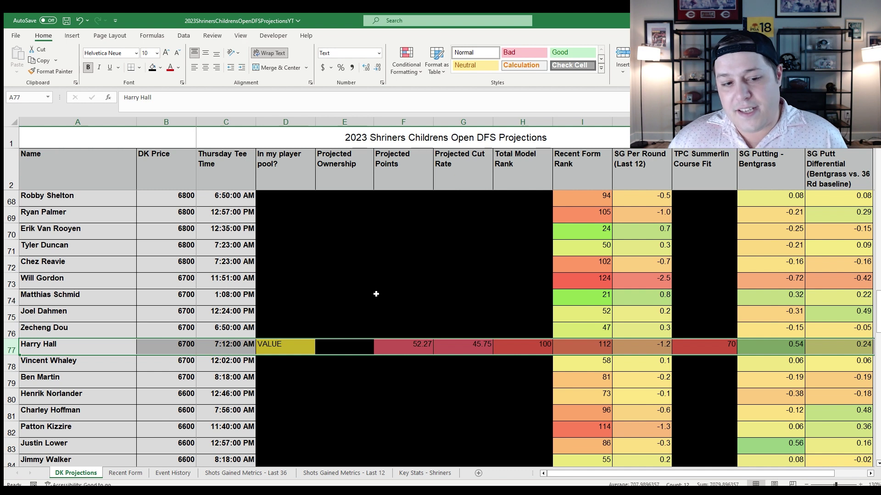
scroll(387, 318, "up", 20)
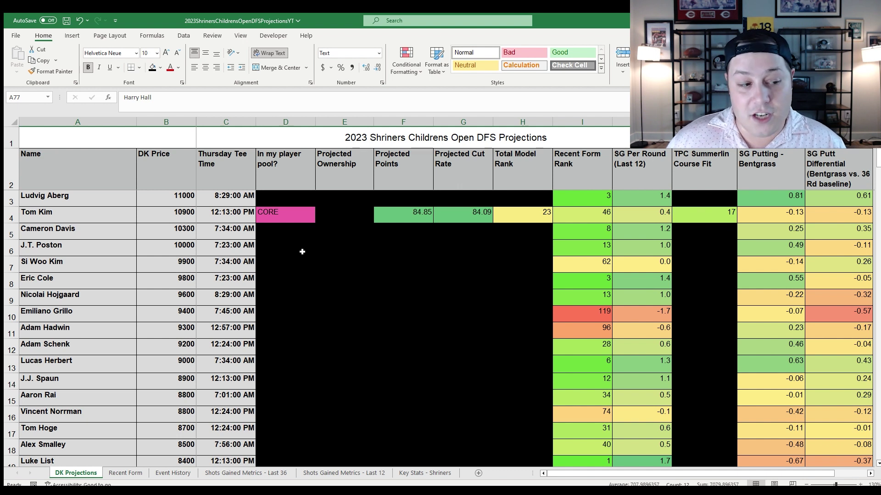
left_click(10, 219)
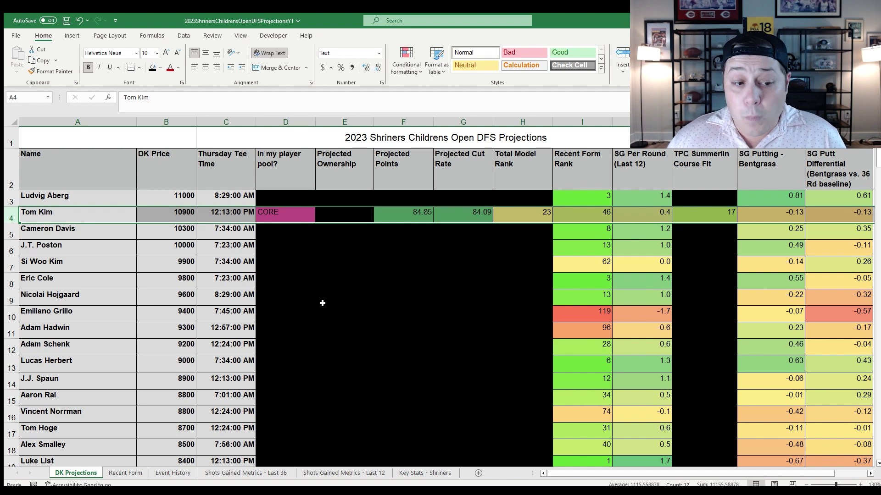
scroll(324, 305, "down", 4)
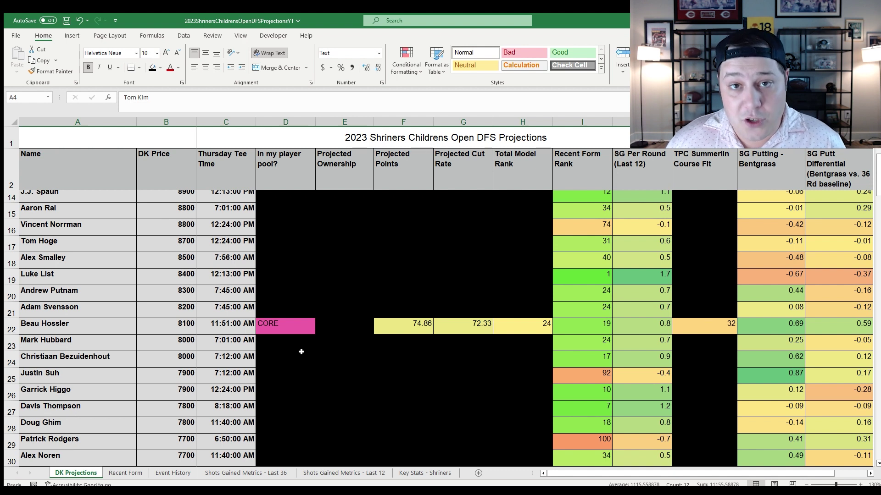
scroll(302, 351, "down", 8)
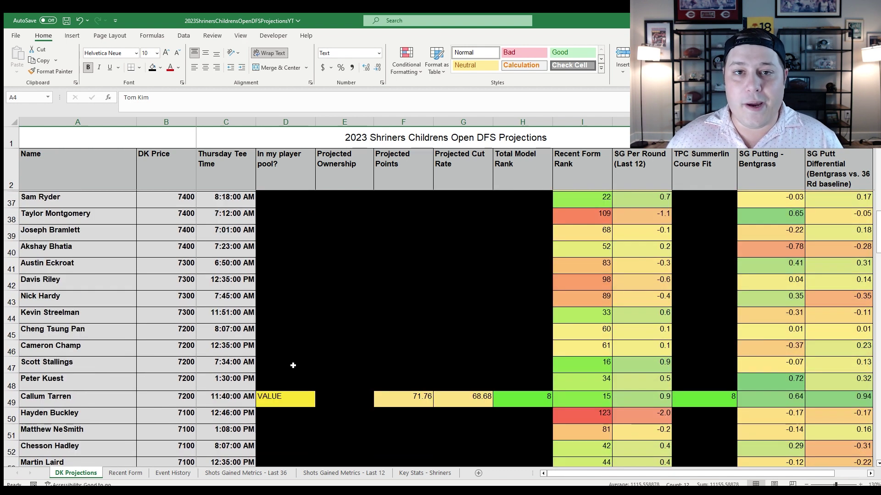